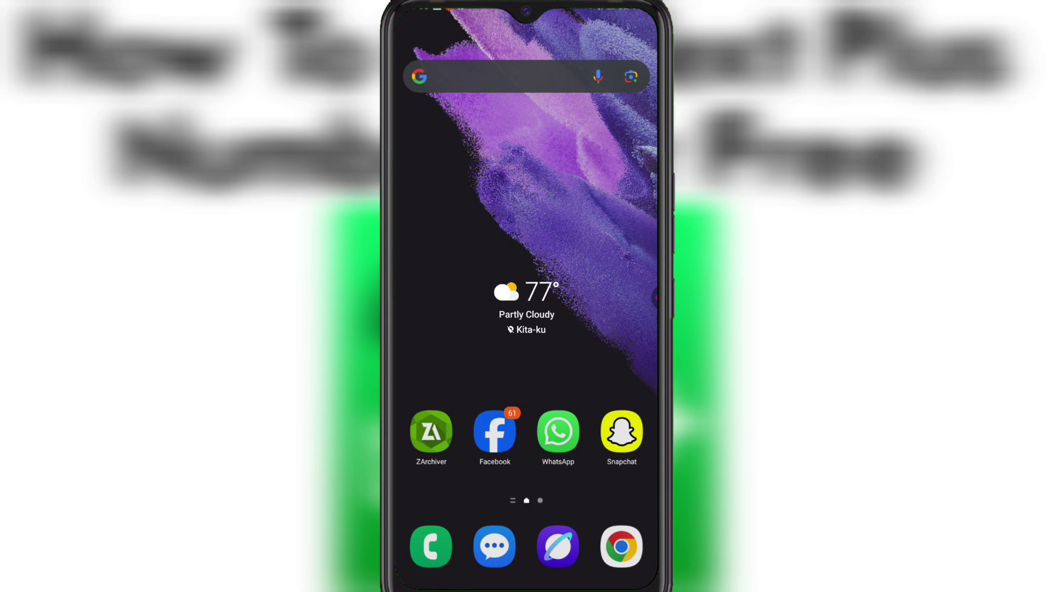
# Step: Launch GPS Emulator from the app drawer and dismiss its opening ad
pyautogui.moveTo(526, 384); pyautogui.dragTo(526, 164)
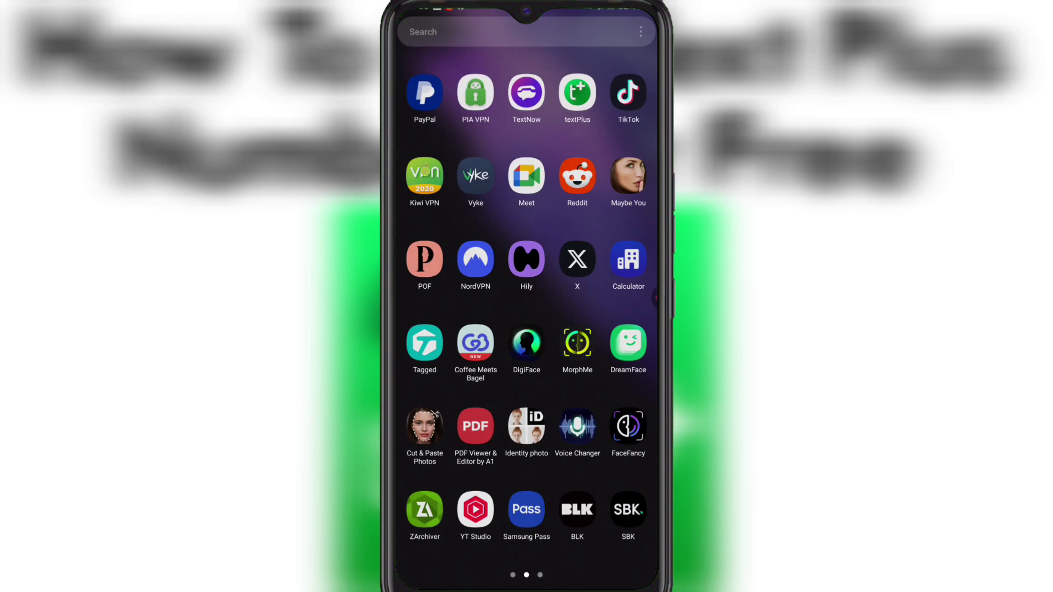
pyautogui.moveTo(603, 329)
pyautogui.mouseDown()
pyautogui.moveTo(438, 329)
pyautogui.moveTo(603, 329)
pyautogui.mouseUp()
pyautogui.moveTo(438, 329); pyautogui.dragTo(603, 329)
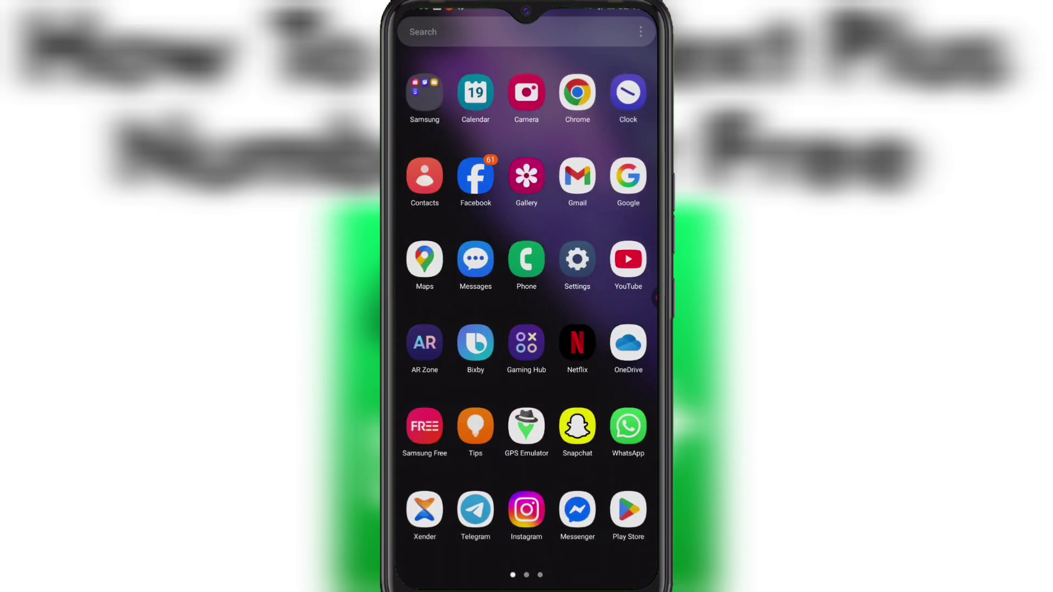
pyautogui.click(526, 426)
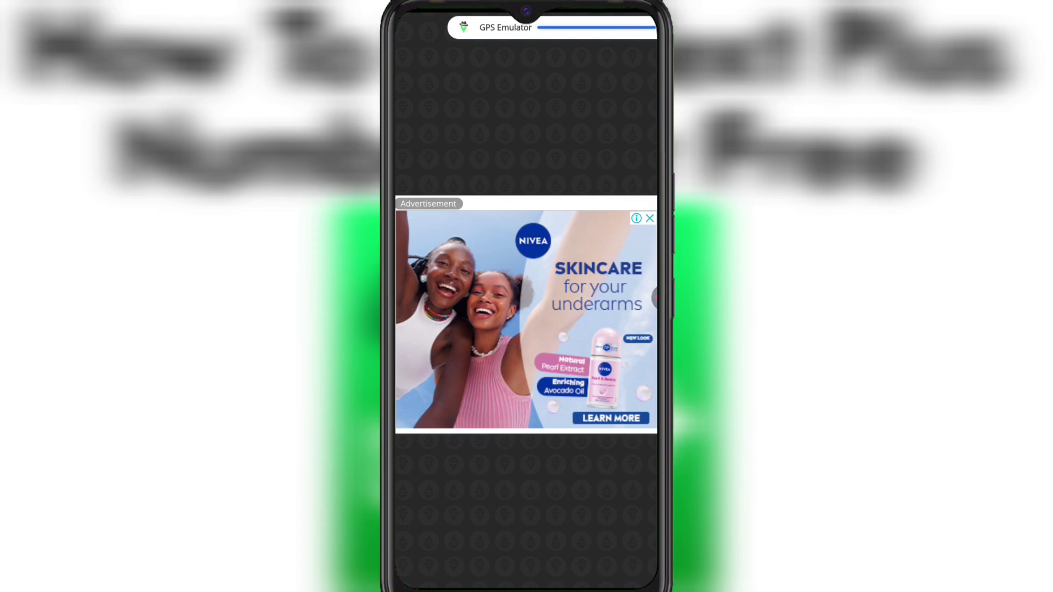
pyautogui.click(606, 28)
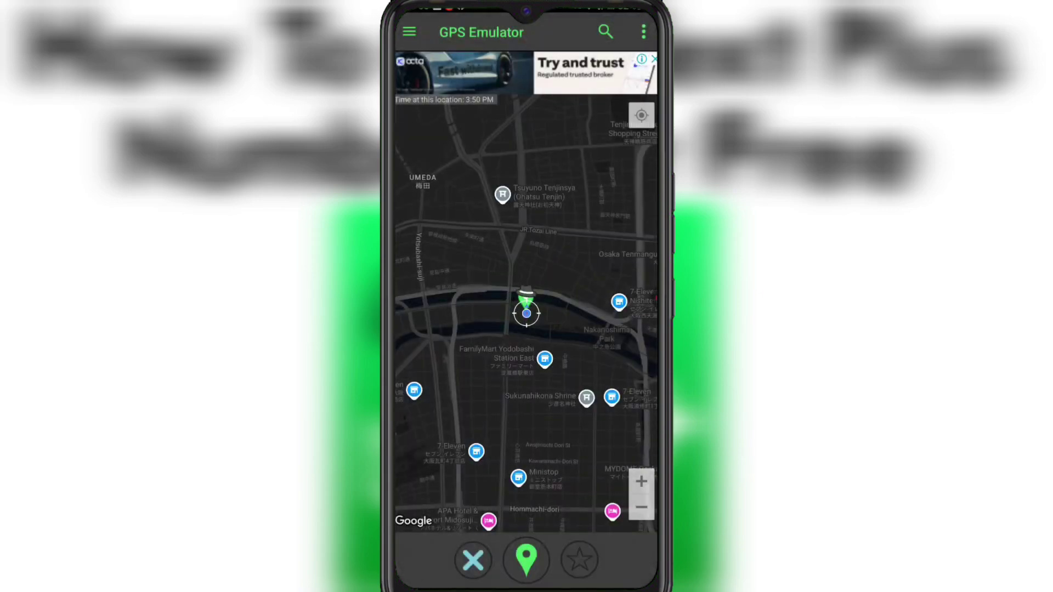
# Step: Open GPS Emulator's location search, which lists the recent Osaka,Japan entry
pyautogui.click(605, 31)
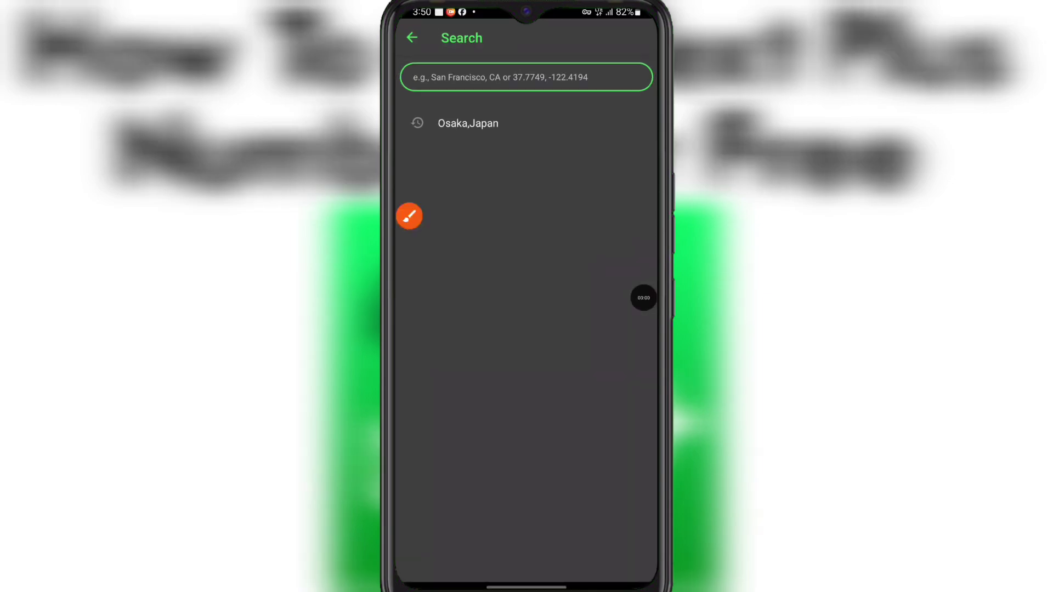
pyautogui.click(643, 298)
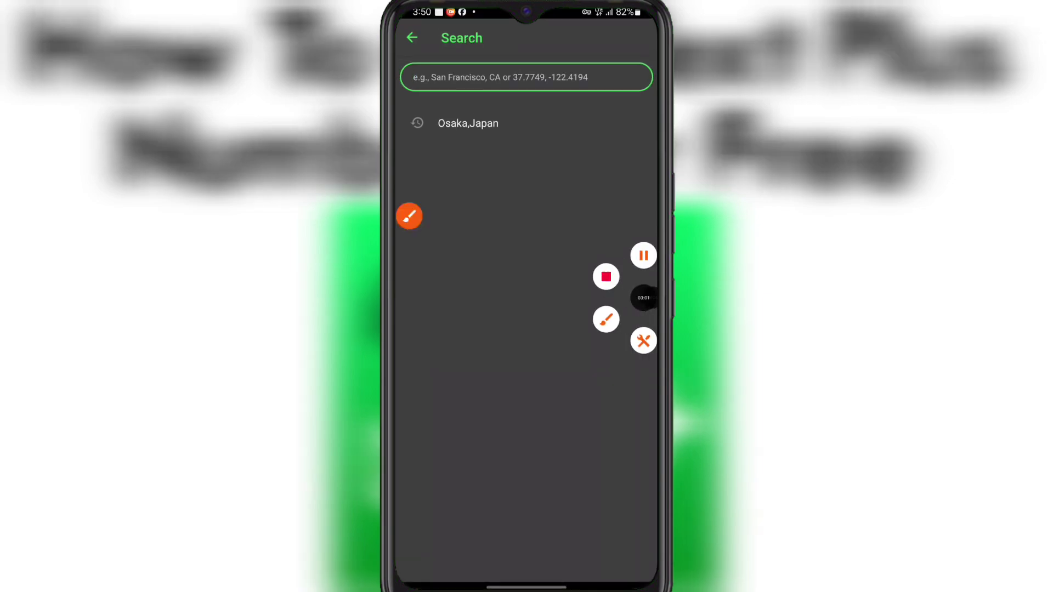
pyautogui.click(606, 319)
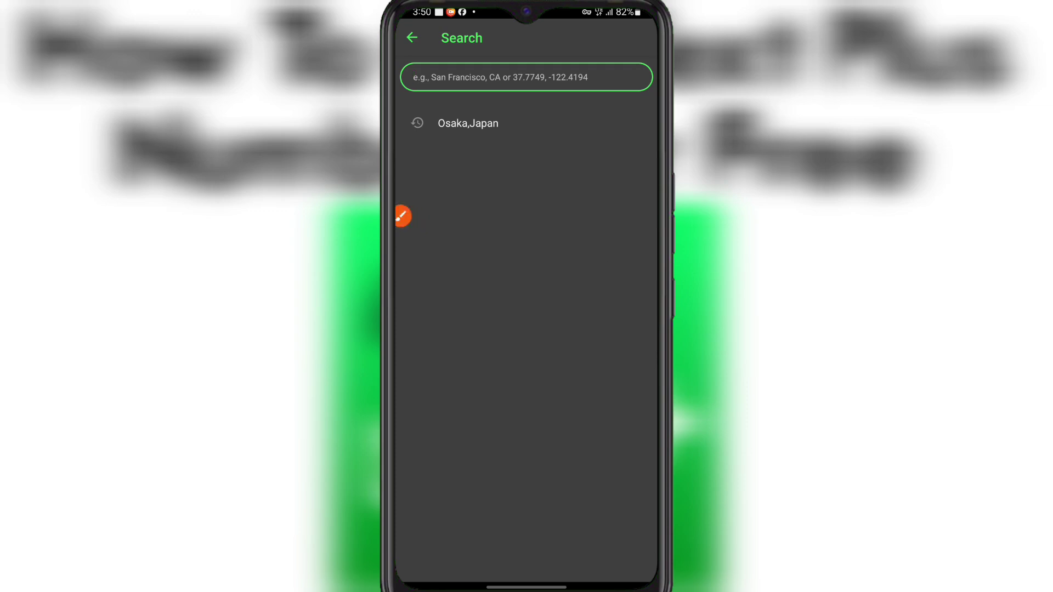
pyautogui.click(643, 541)
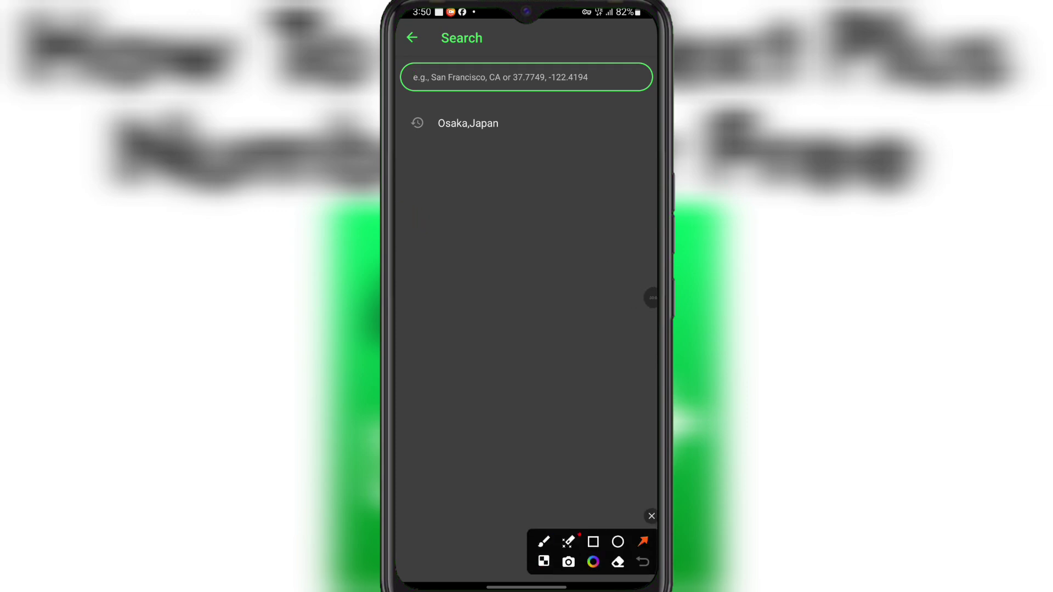
pyautogui.moveTo(600, 155); pyautogui.dragTo(477, 124)
pyautogui.click(651, 516)
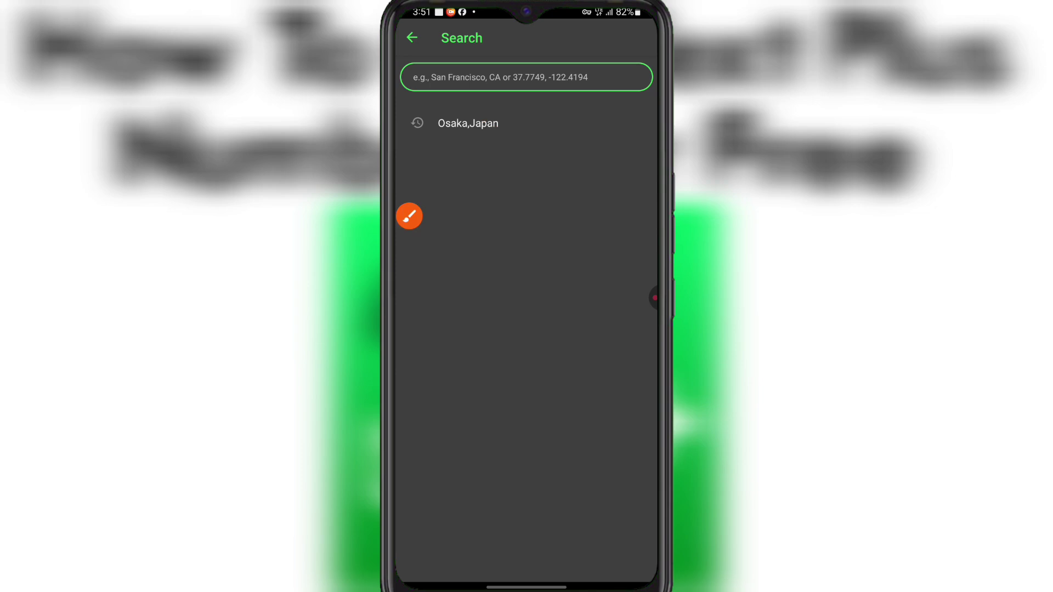
# Step: Set the emulated location to Osaka, Japan from the recent search and return home
pyautogui.click(468, 123)
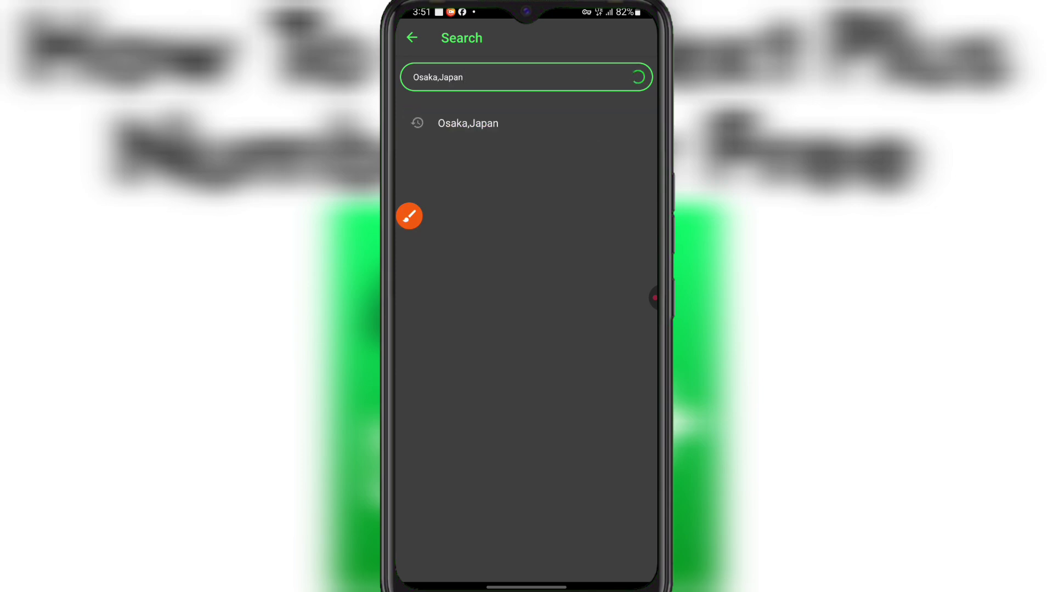
pyautogui.click(469, 123)
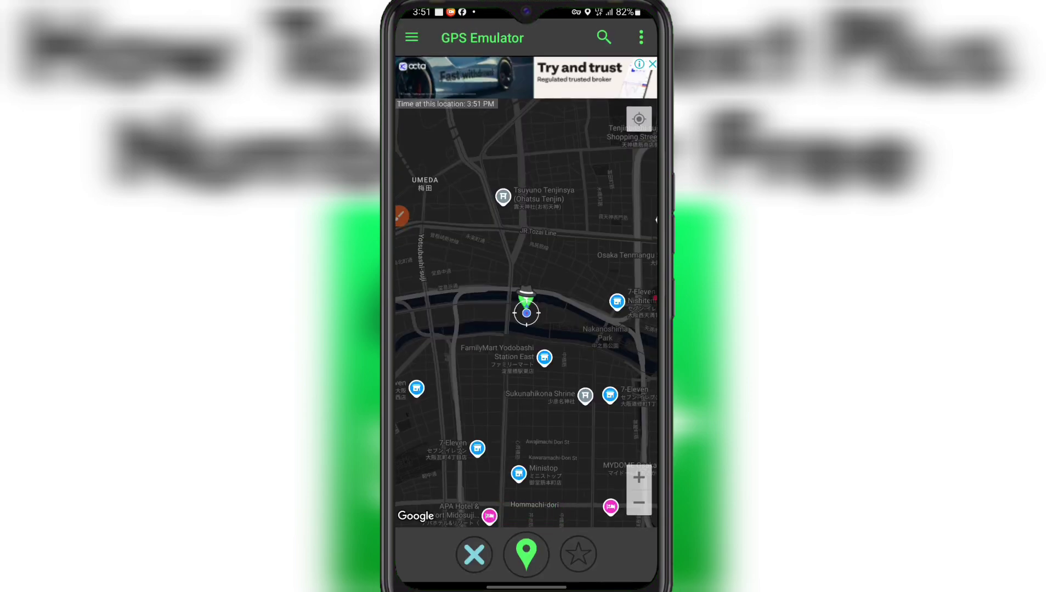
pyautogui.click(400, 216)
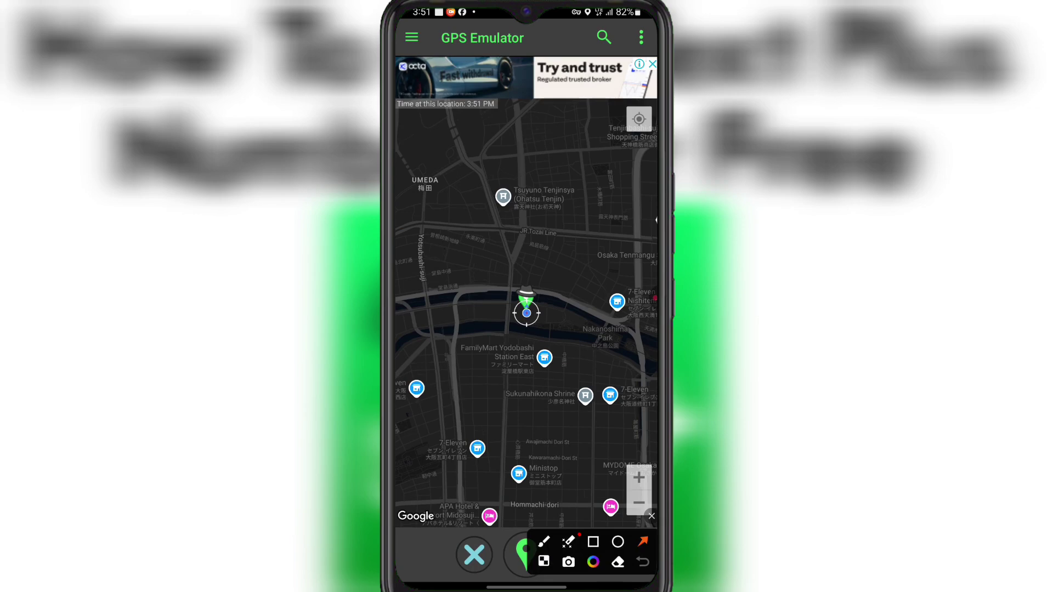
pyautogui.moveTo(579, 429); pyautogui.dragTo(526, 535)
pyautogui.click(651, 516)
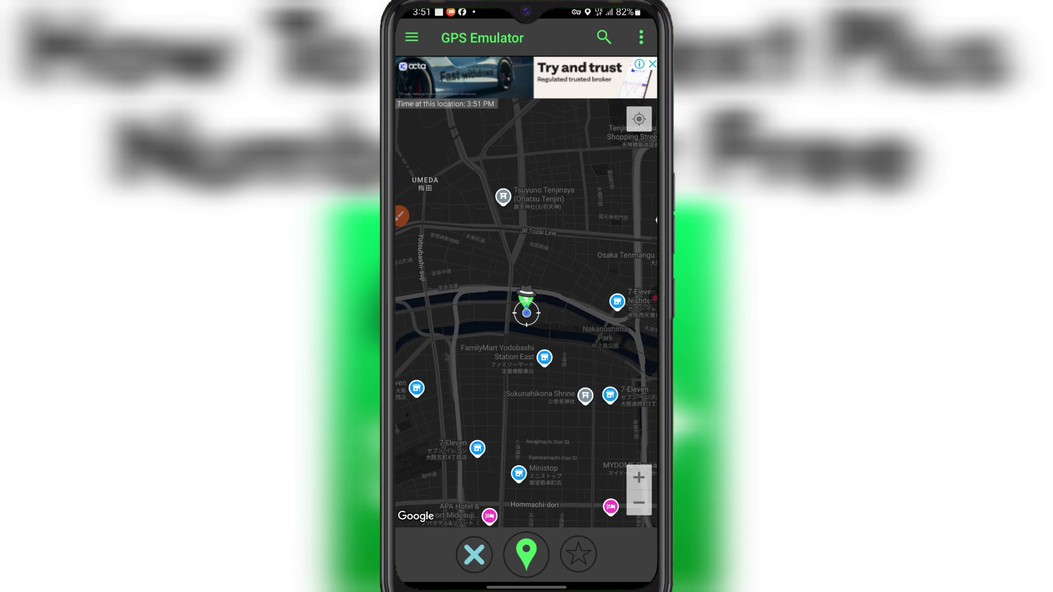
pyautogui.click(401, 216)
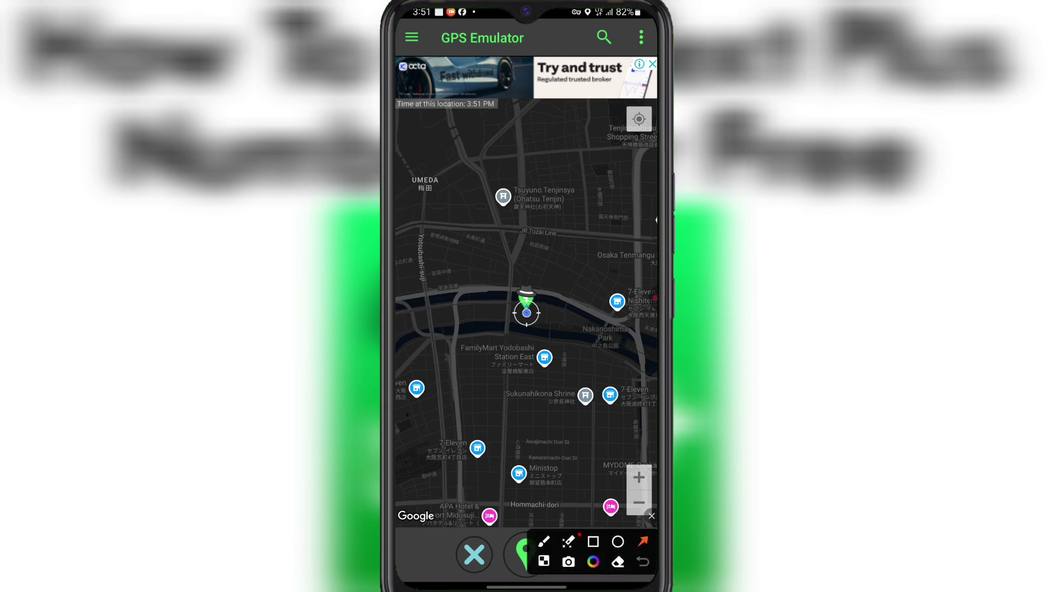
pyautogui.moveTo(455, 169); pyautogui.dragTo(425, 25)
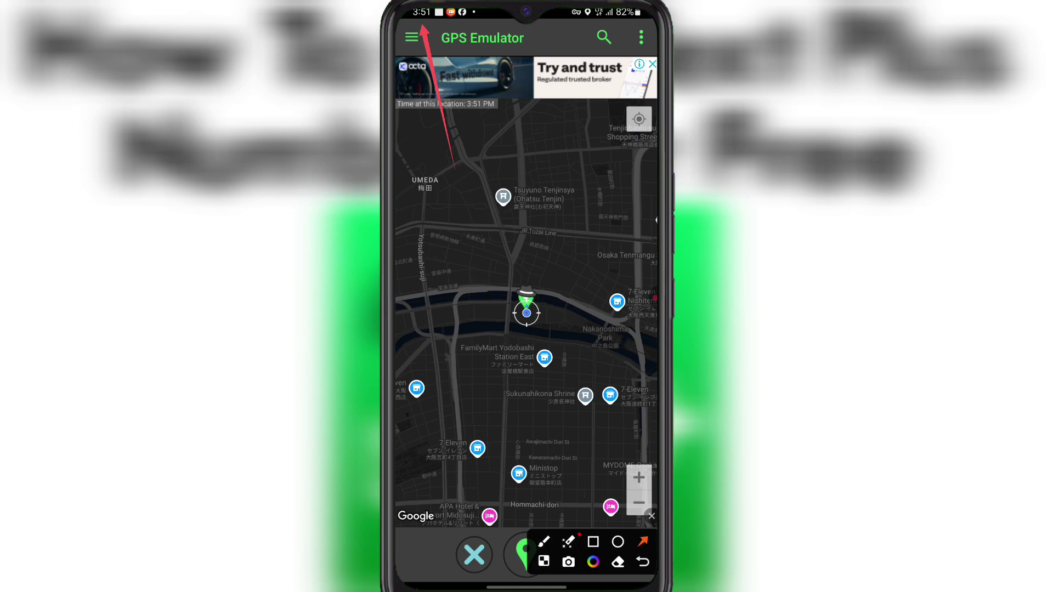
pyautogui.click(651, 516)
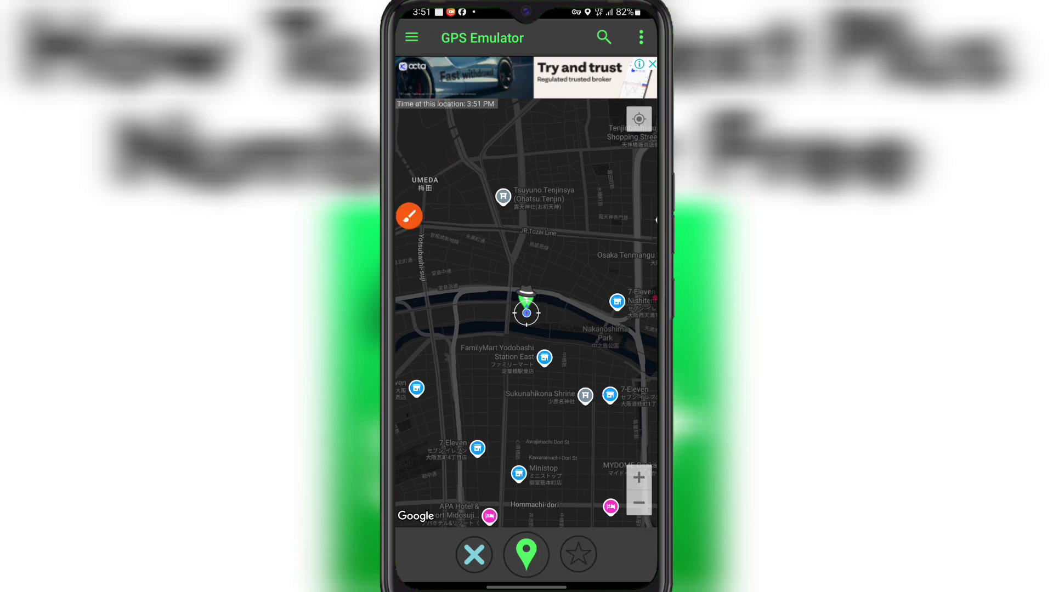
pyautogui.moveTo(527, 587); pyautogui.dragTo(526, 384)
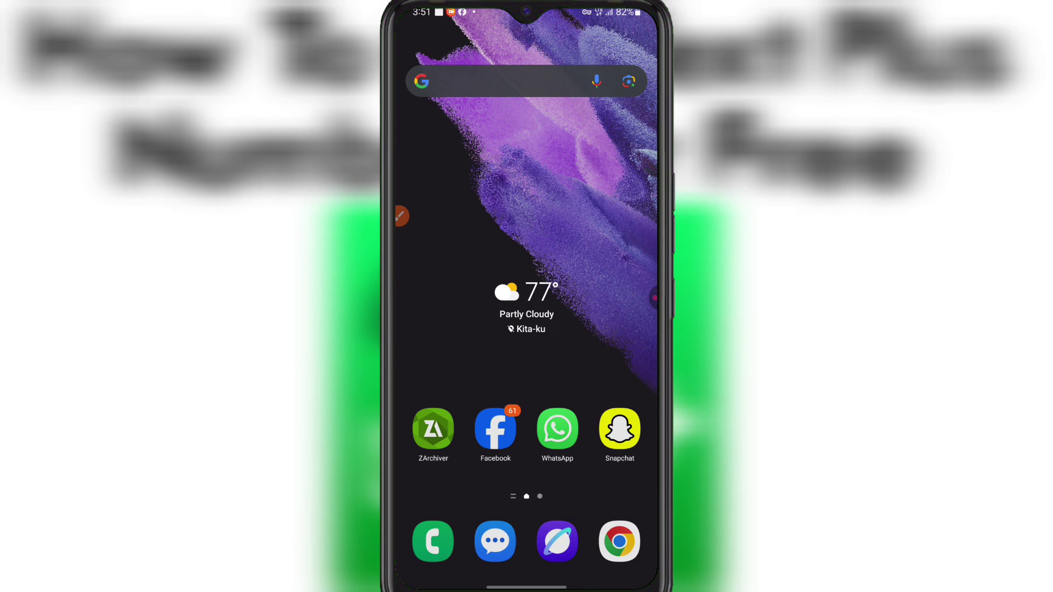
# Step: Launch OvpnSpider from the app drawer
pyautogui.moveTo(526, 384); pyautogui.dragTo(526, 164)
pyautogui.moveTo(603, 329); pyautogui.dragTo(439, 329)
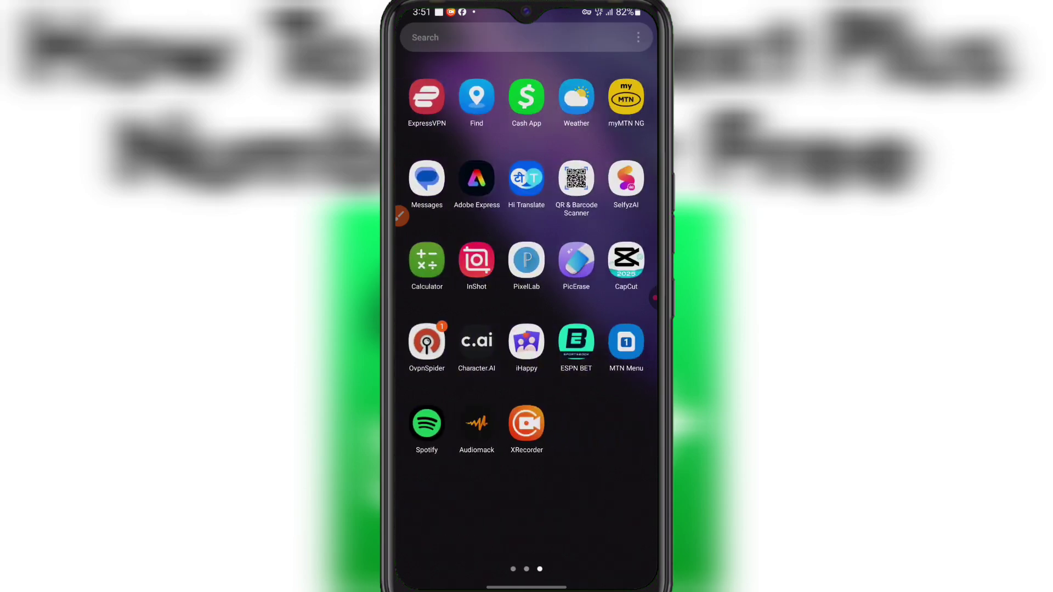
pyautogui.click(400, 215)
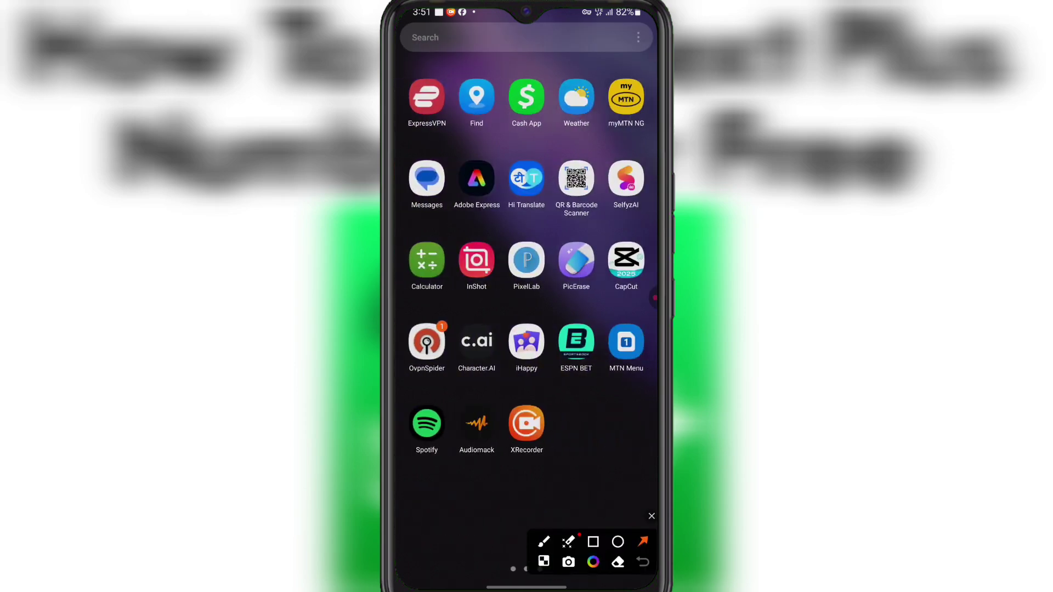
pyautogui.moveTo(497, 222); pyautogui.dragTo(440, 314)
pyautogui.click(651, 516)
pyautogui.click(427, 342)
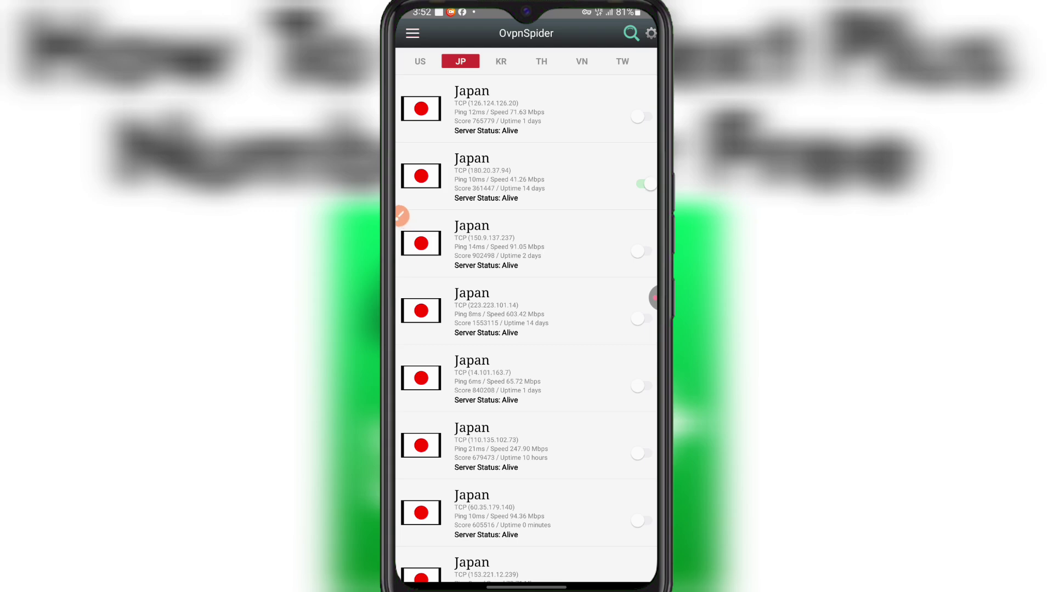
# Step: Switch on a Japan VPN server and return to the home screen
pyautogui.click(401, 215)
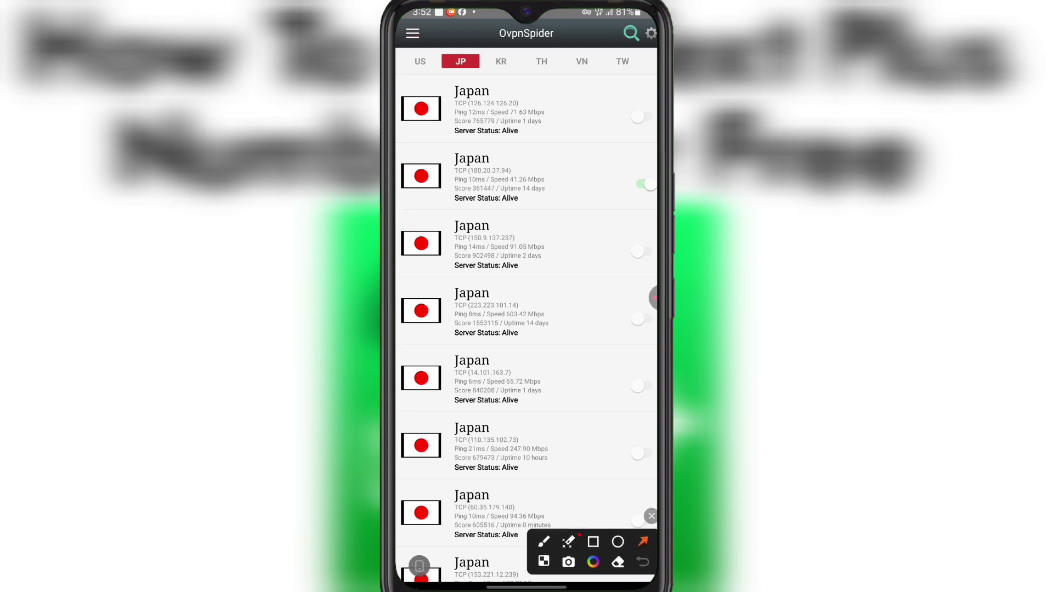
pyautogui.moveTo(429, 210); pyautogui.dragTo(460, 170)
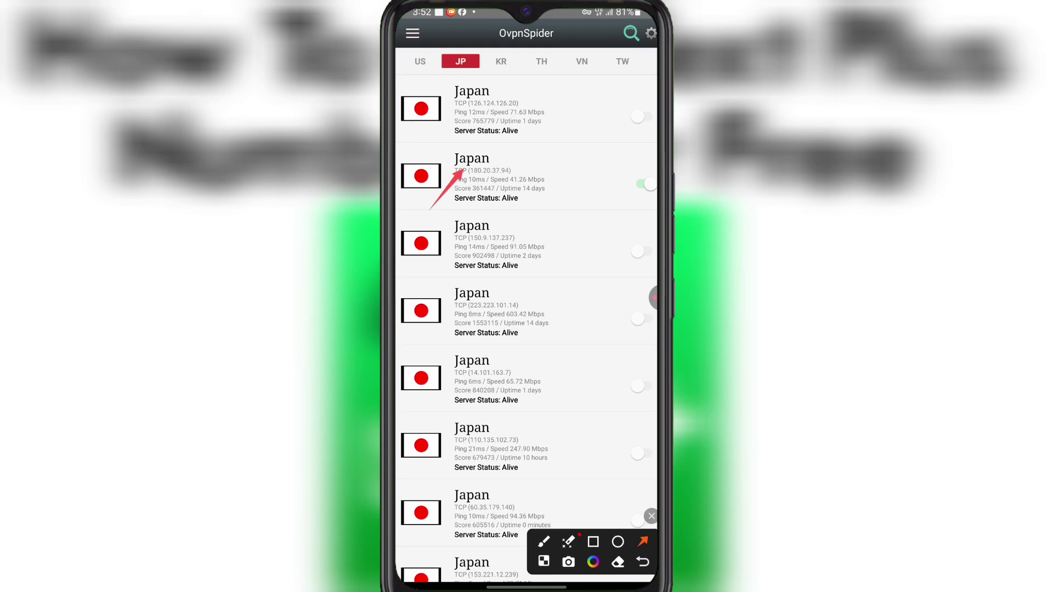
pyautogui.click(652, 516)
pyautogui.moveTo(527, 585); pyautogui.dragTo(527, 384)
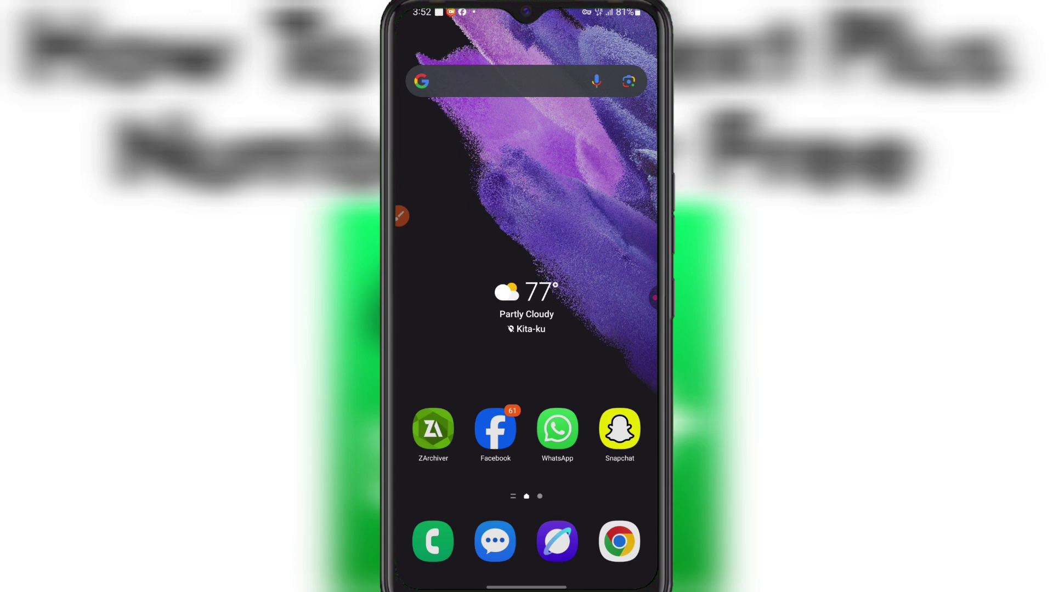
# Step: Expand and close Quick Settings, then show the app drawer page containing textPlus
pyautogui.moveTo(526, 11); pyautogui.dragTo(526, 329)
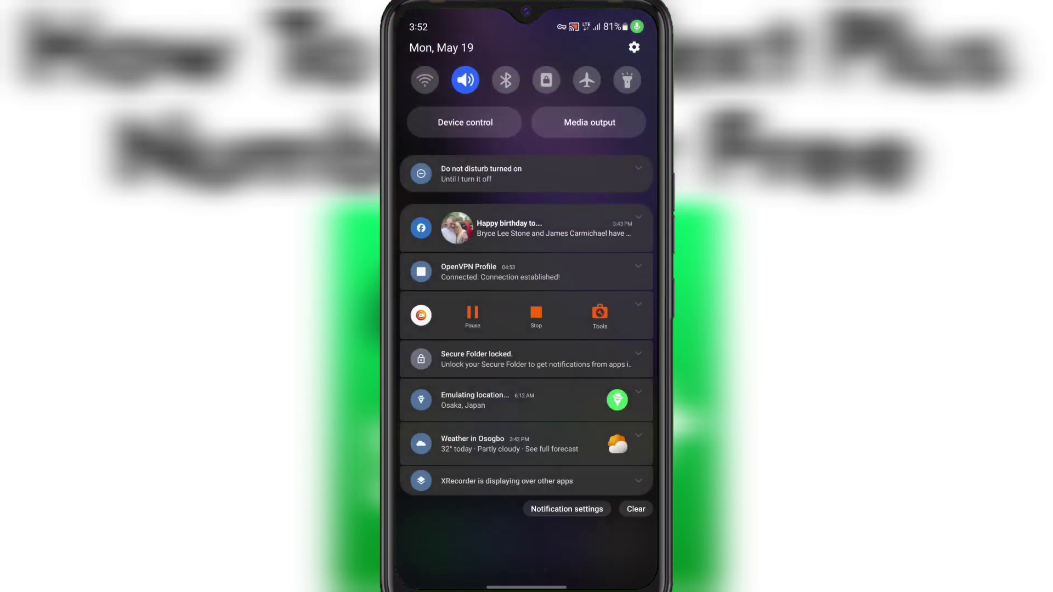
pyautogui.moveTo(526, 165); pyautogui.dragTo(526, 466)
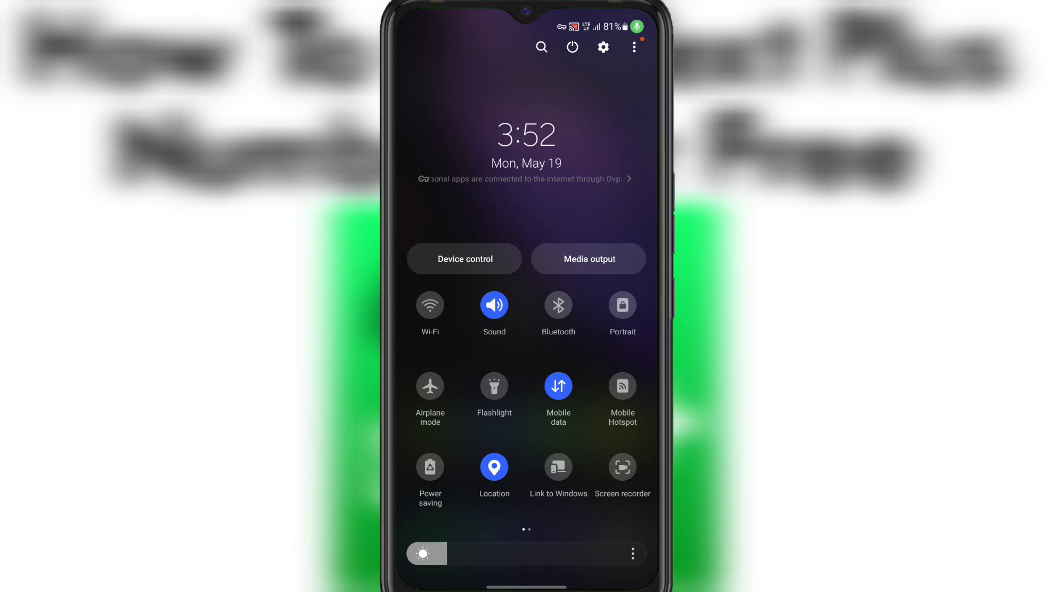
pyautogui.moveTo(526, 493); pyautogui.dragTo(526, 164)
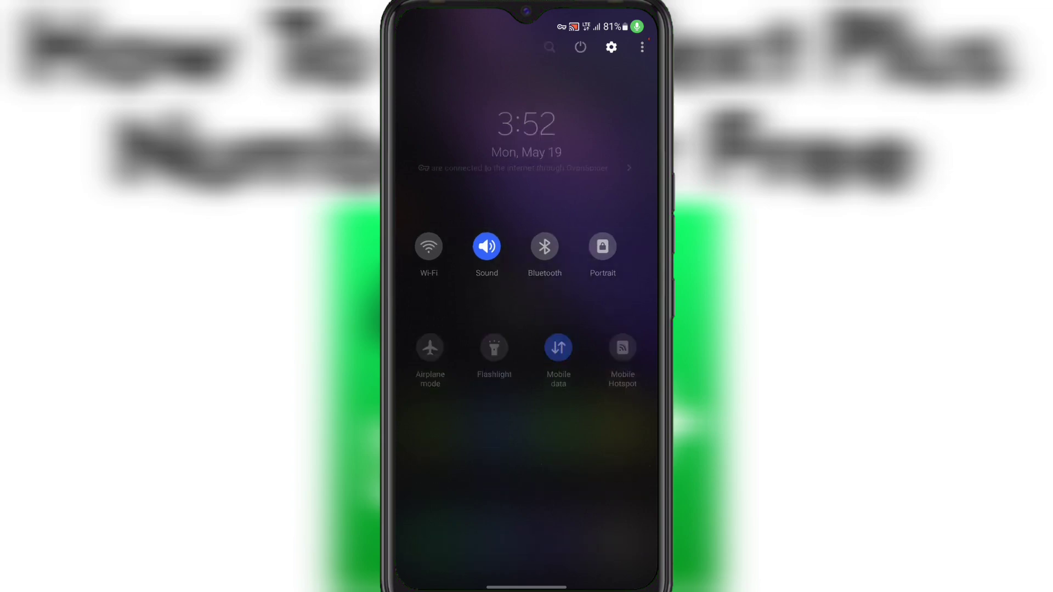
pyautogui.moveTo(526, 586); pyautogui.dragTo(527, 411)
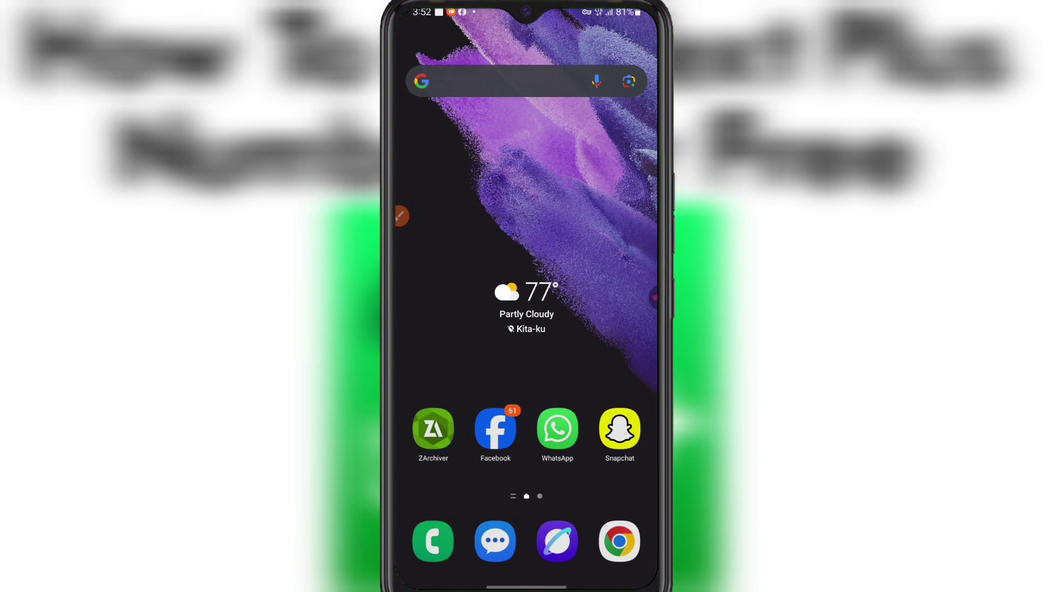
pyautogui.moveTo(526, 438); pyautogui.dragTo(526, 164)
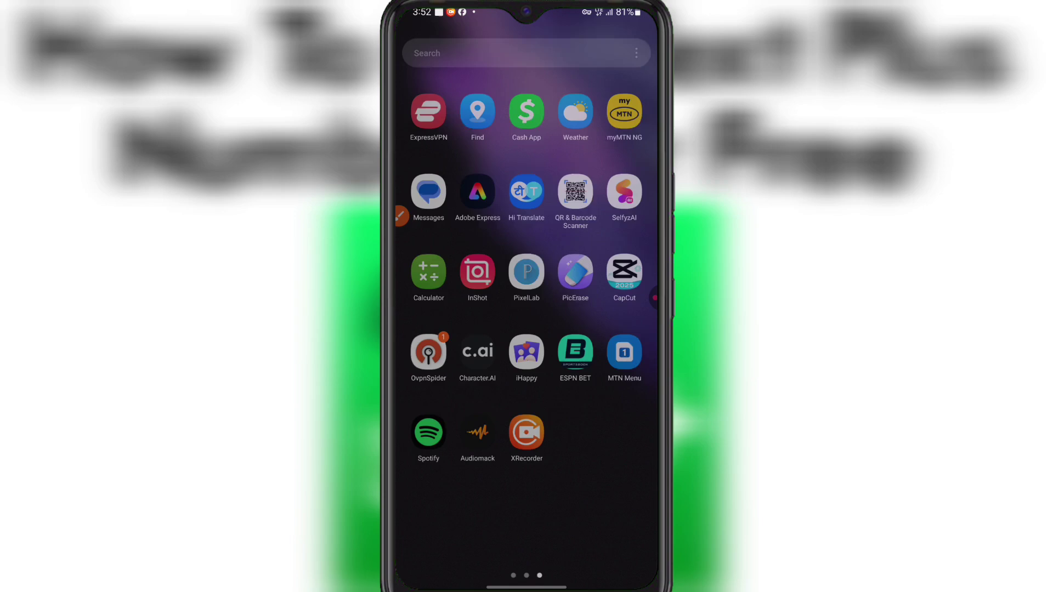
pyautogui.moveTo(603, 329); pyautogui.dragTo(438, 329)
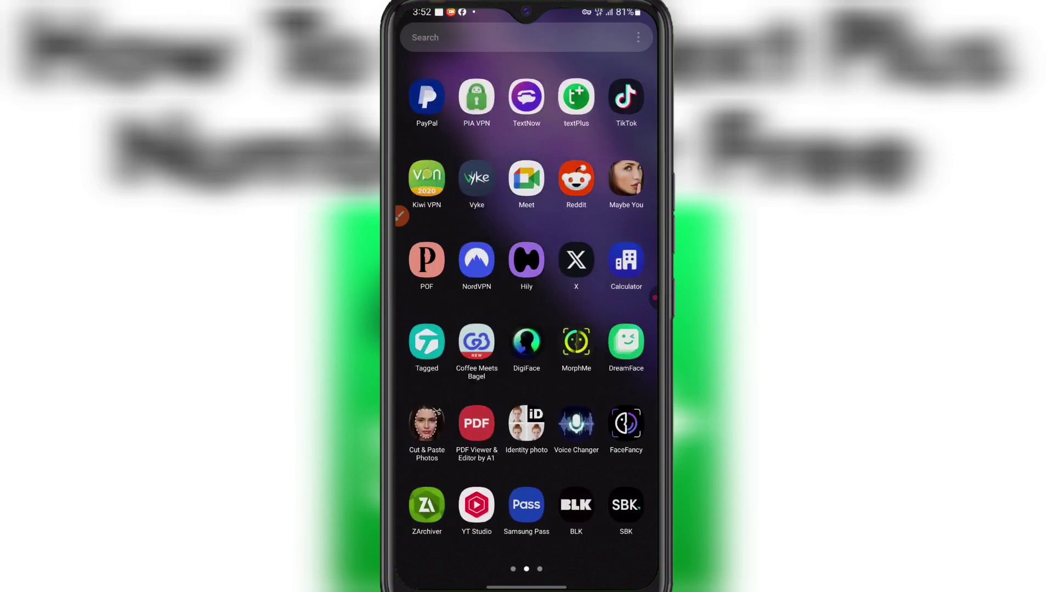
# Step: Launch textPlus and create a new account with Google sign-up, retrying once after the error
pyautogui.click(576, 97)
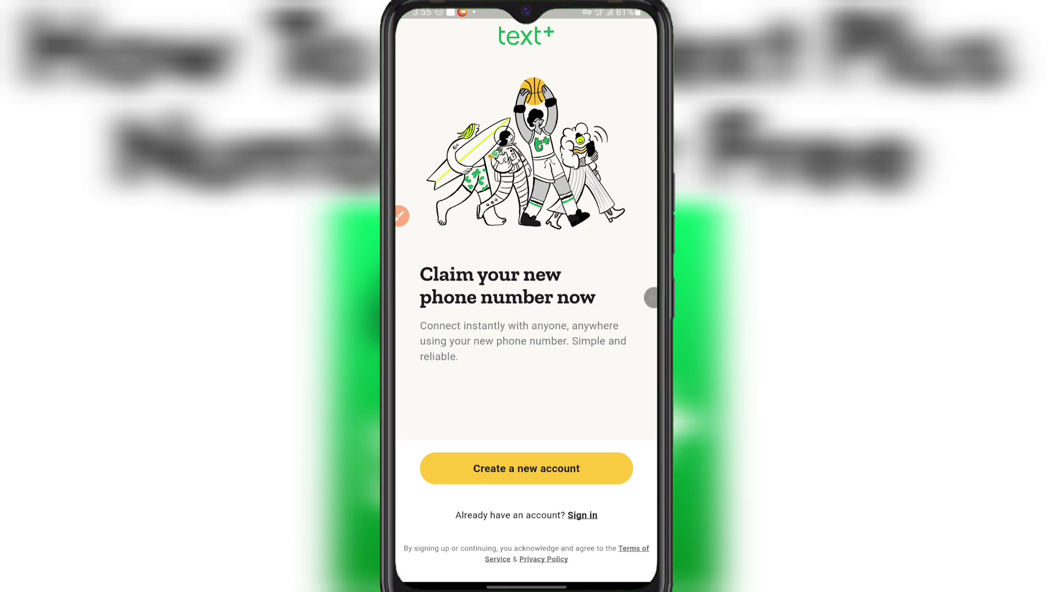
pyautogui.click(525, 468)
pyautogui.click(526, 383)
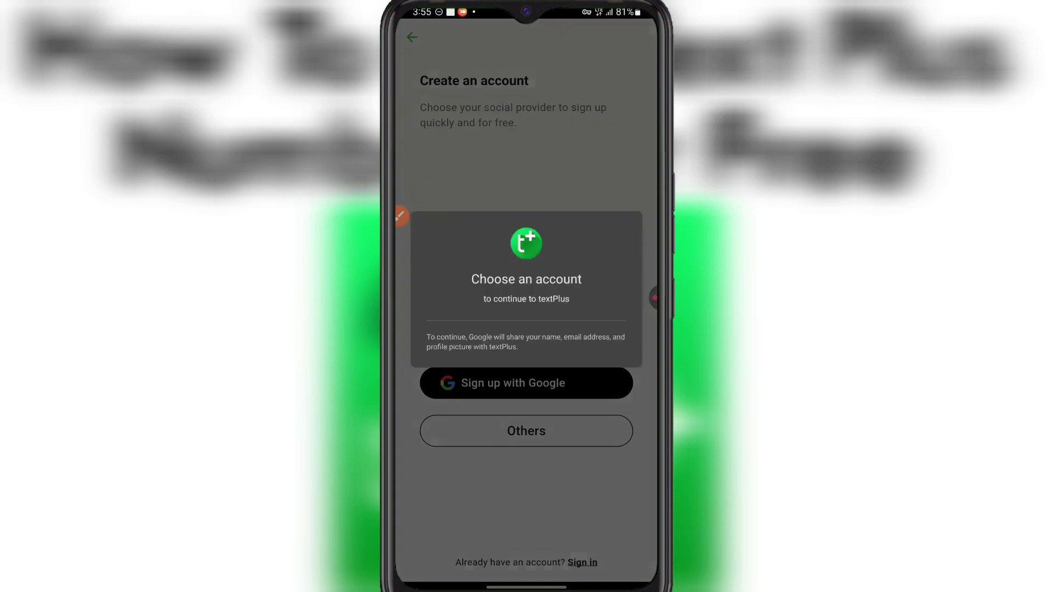
pyautogui.click(526, 175)
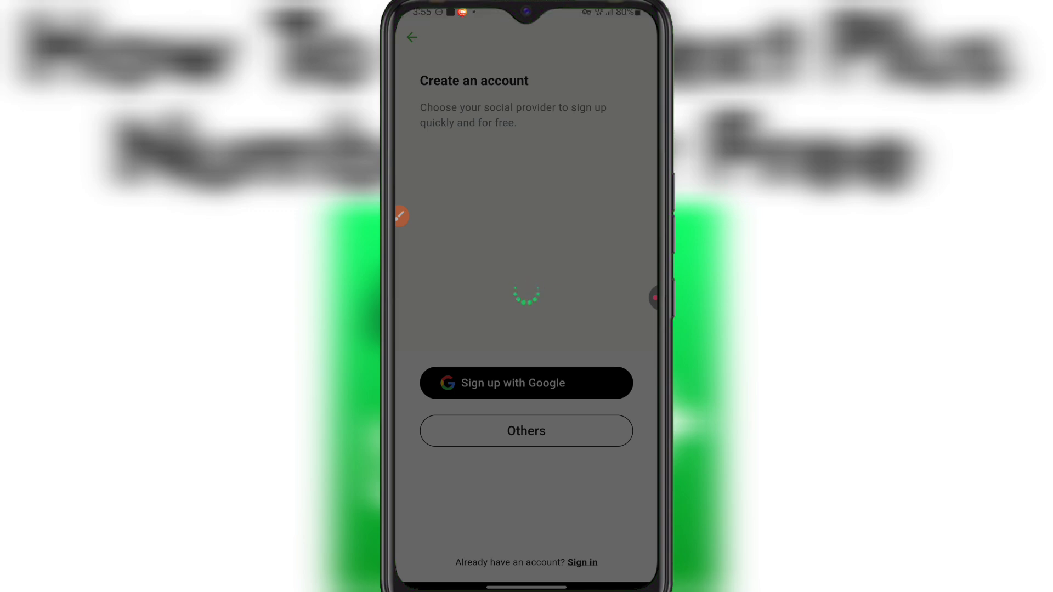
pyautogui.click(653, 298)
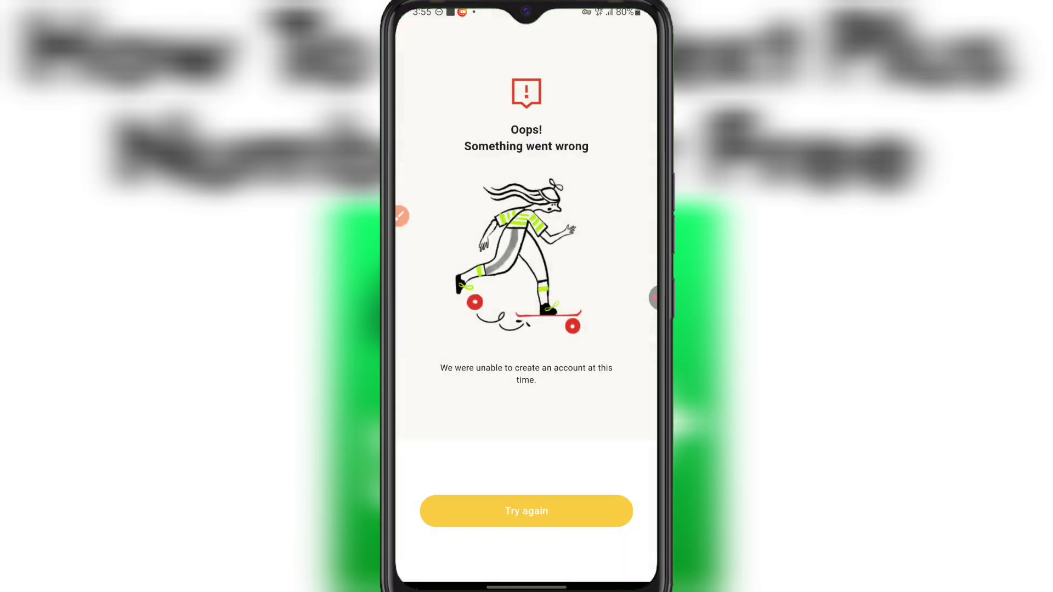
pyautogui.click(527, 510)
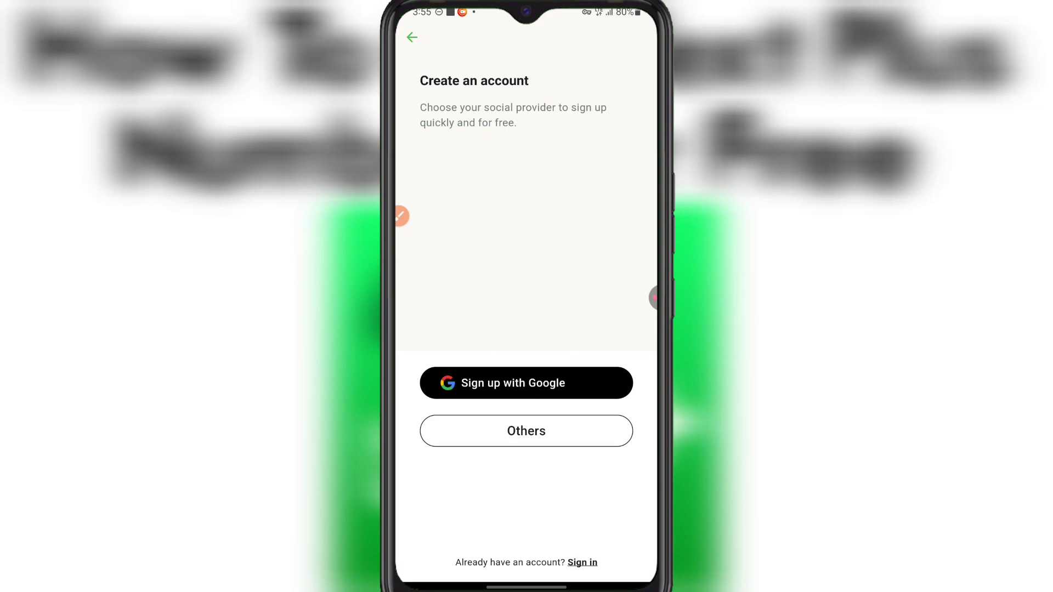
pyautogui.click(653, 298)
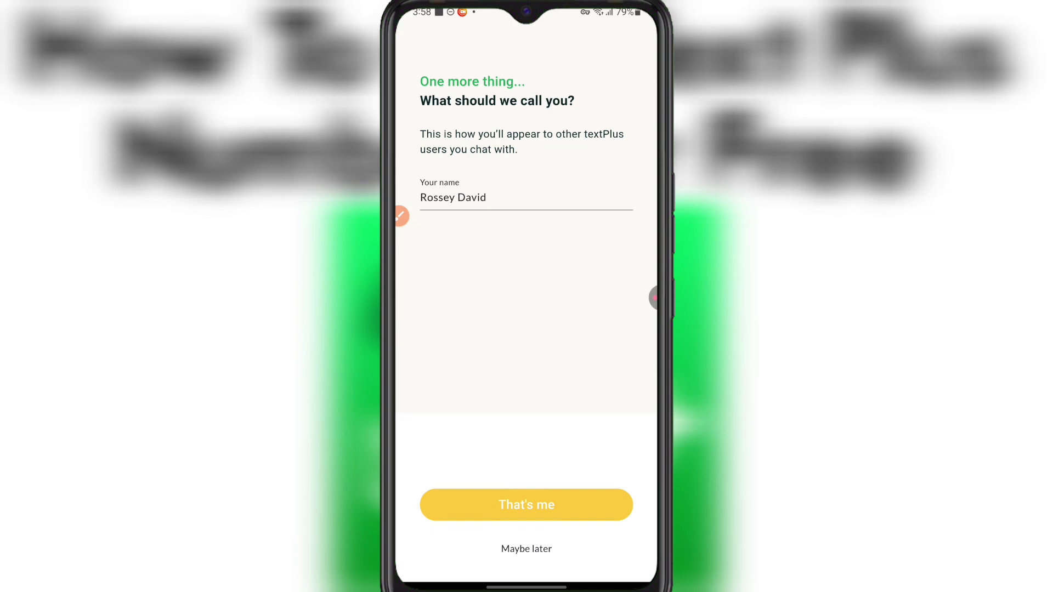
# Step: Confirm the display name, start getting a number, and continue with the Free Number Bundle
pyautogui.click(526, 504)
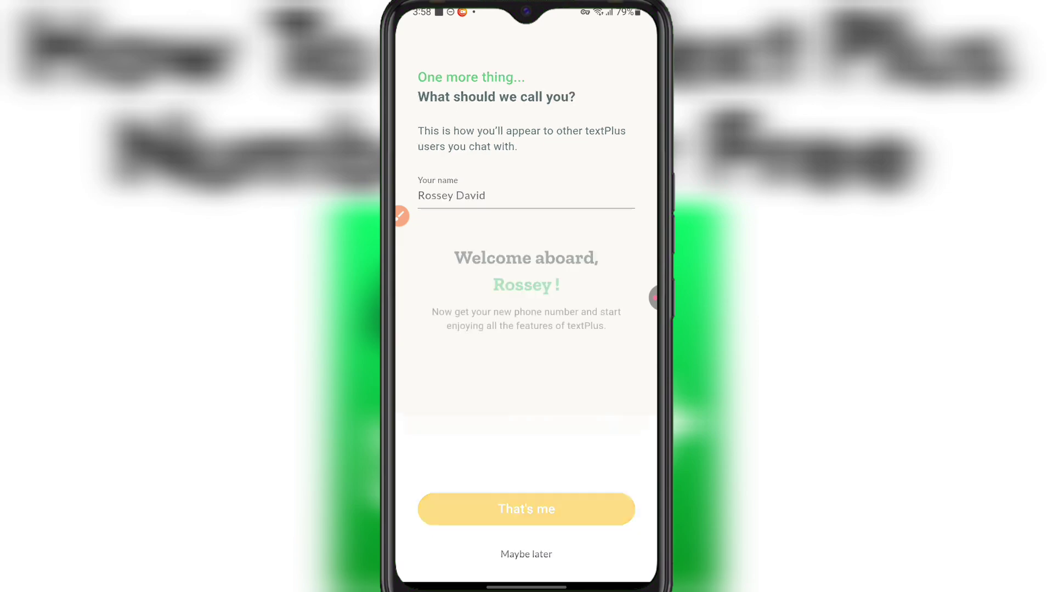
pyautogui.click(527, 502)
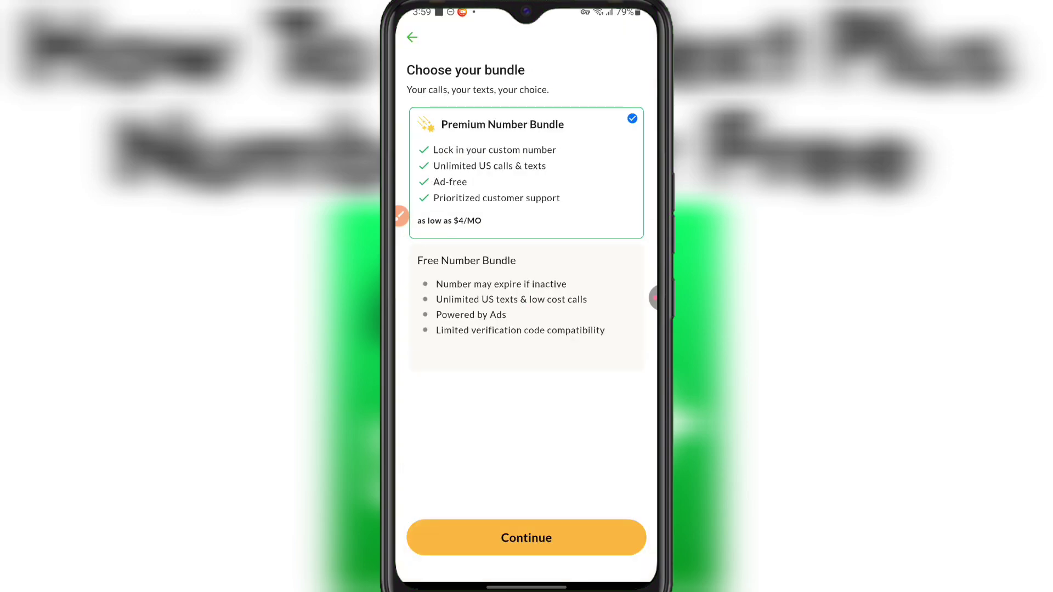
pyautogui.click(399, 216)
pyautogui.moveTo(589, 257); pyautogui.dragTo(514, 314)
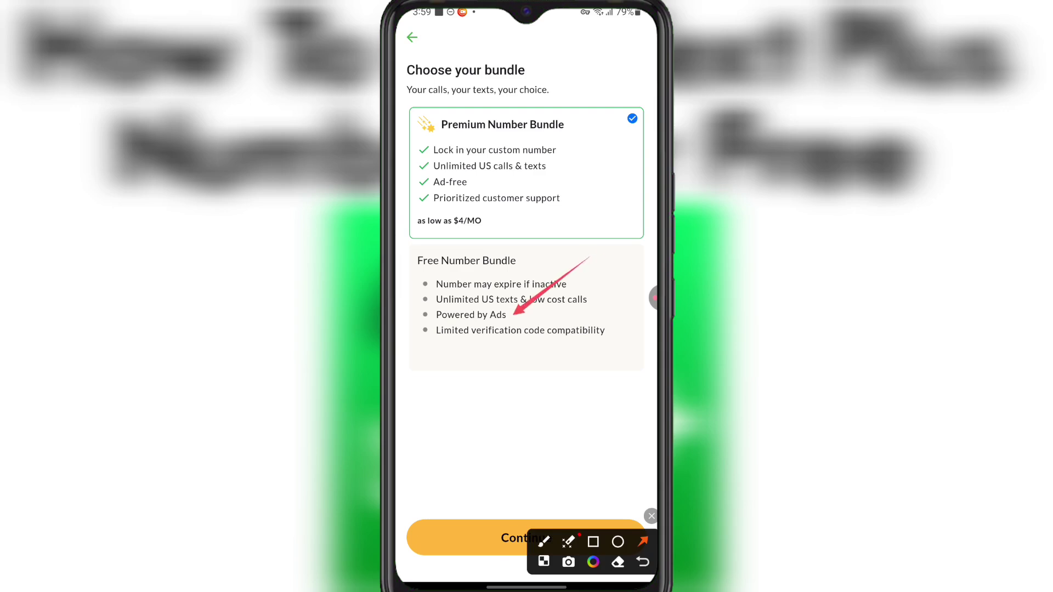
pyautogui.click(651, 516)
pyautogui.click(525, 307)
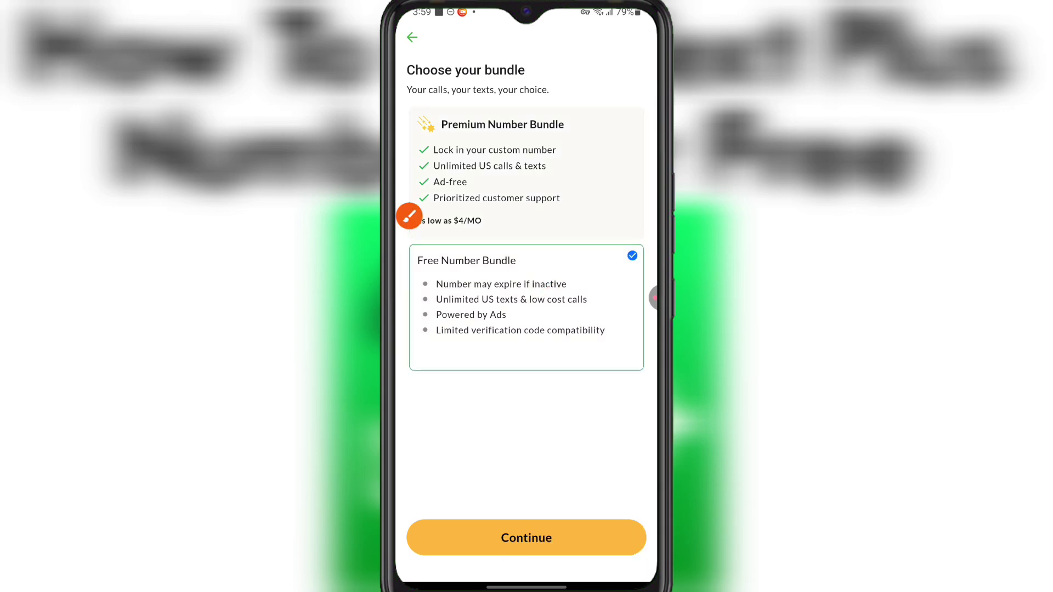
pyautogui.click(526, 538)
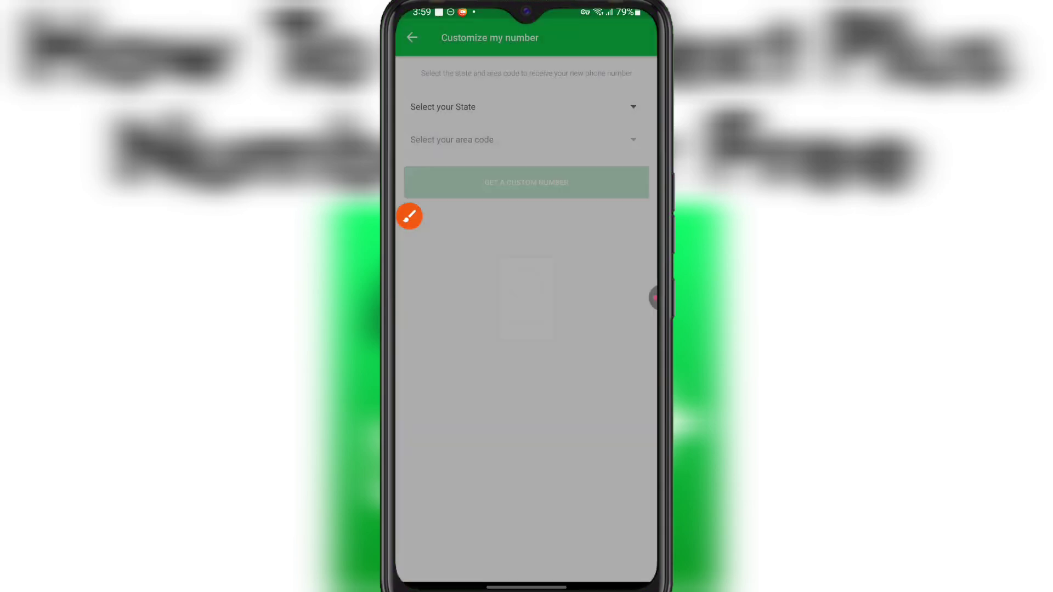
# Step: Select California as the state
pyautogui.click(631, 108)
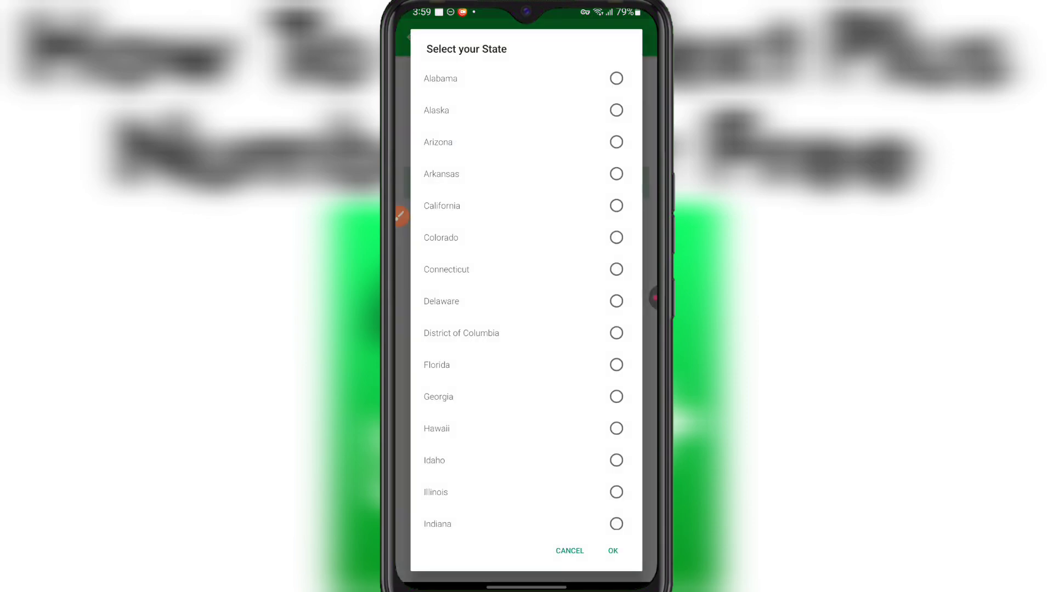
pyautogui.scroll(-1, 526, 299)
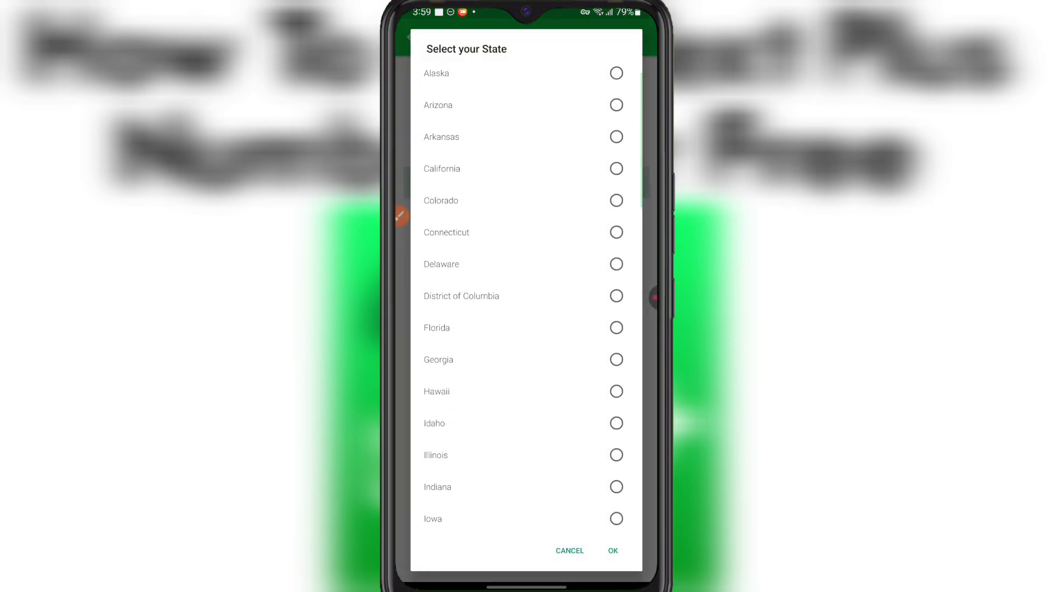
pyautogui.click(442, 168)
pyautogui.click(612, 551)
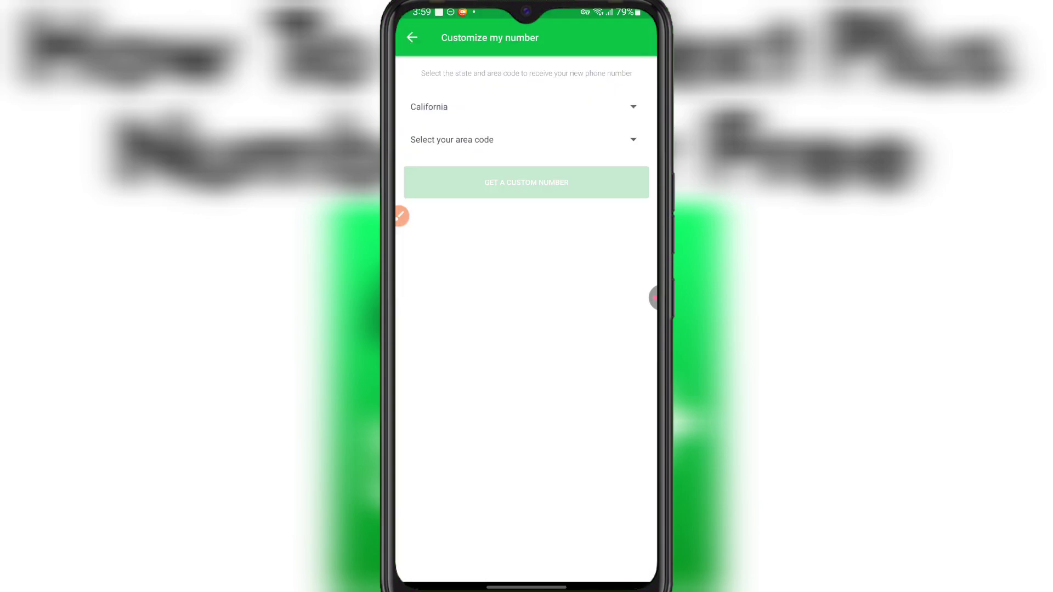
# Step: Choose 831 from the area code list and confirm it
pyautogui.click(631, 139)
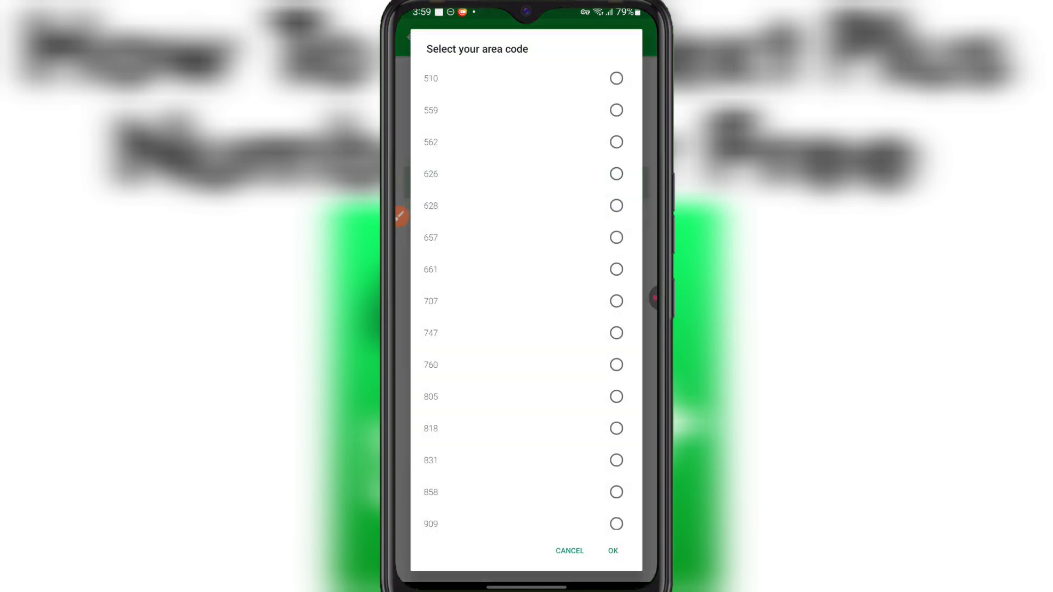
pyautogui.scroll(-5, 533, 296)
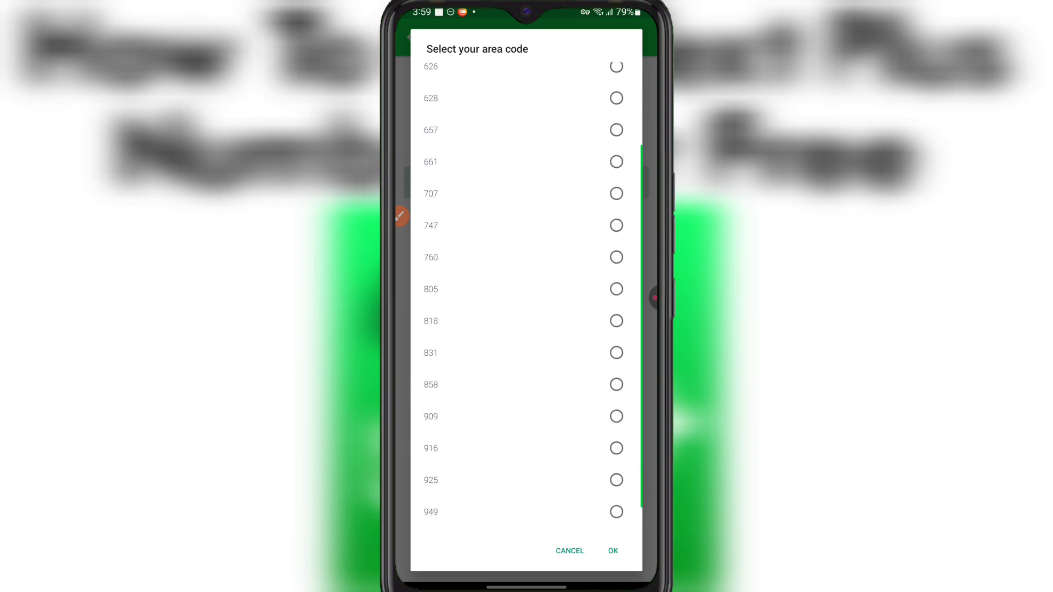
pyautogui.scroll(5, 533, 296)
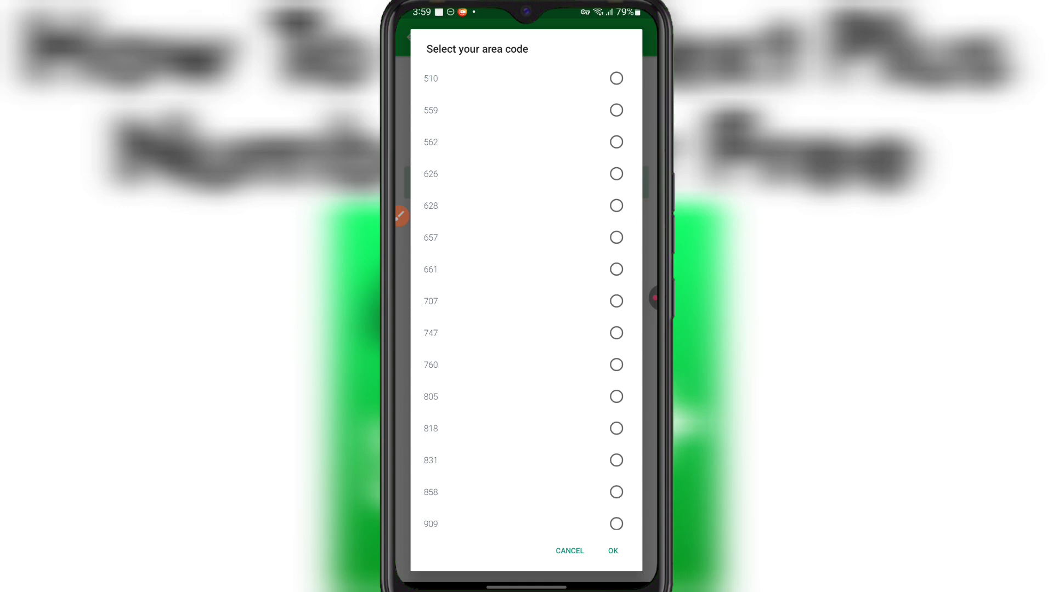
pyautogui.scroll(-3, 526, 296)
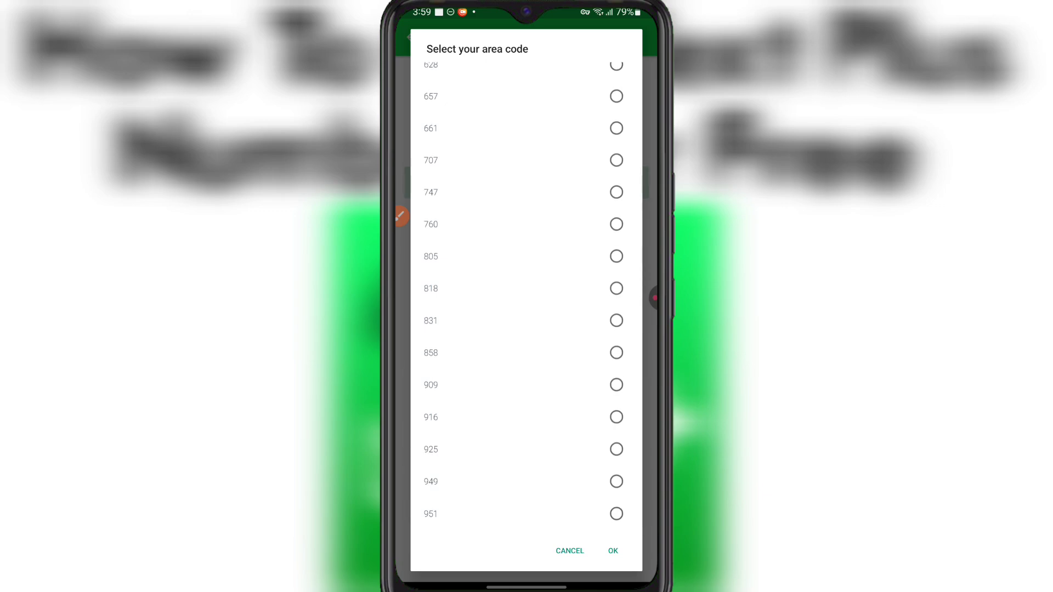
pyautogui.click(526, 323)
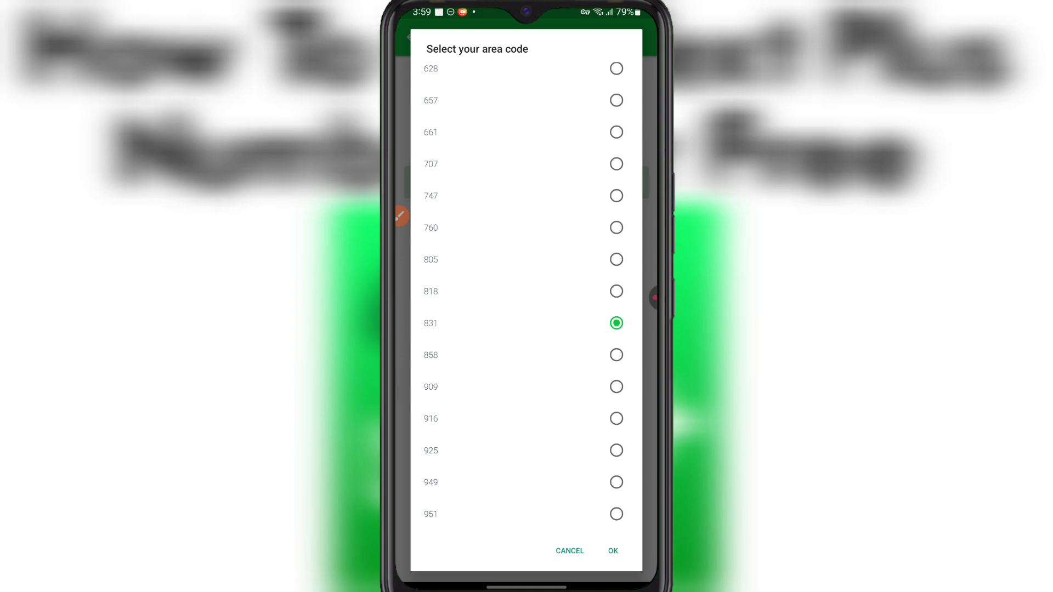
pyautogui.click(527, 323)
pyautogui.click(613, 550)
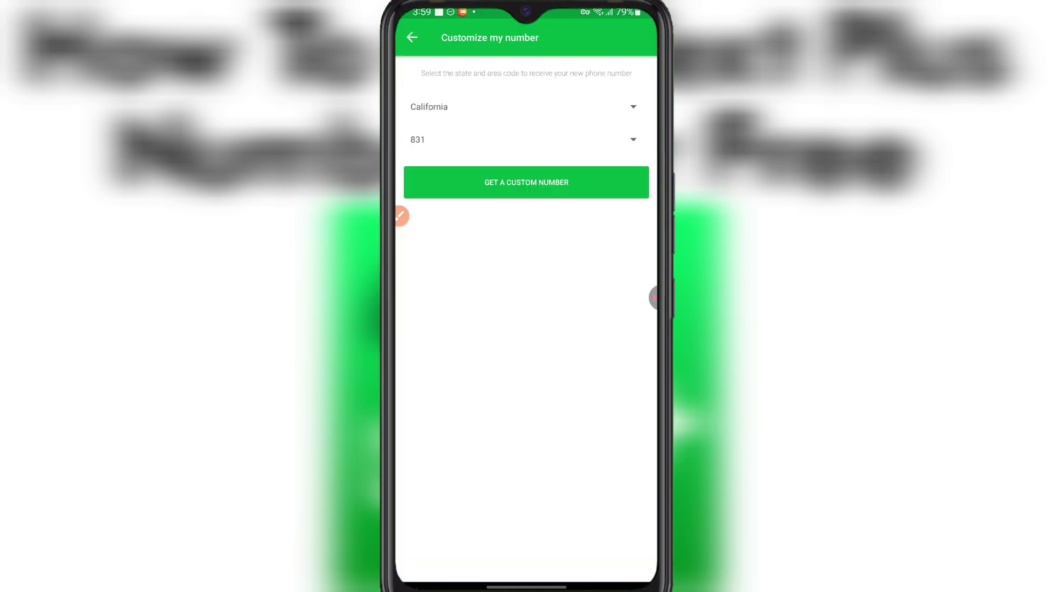
# Step: Request a custom California 831 number, which fails with the Oops connection error
pyautogui.click(526, 182)
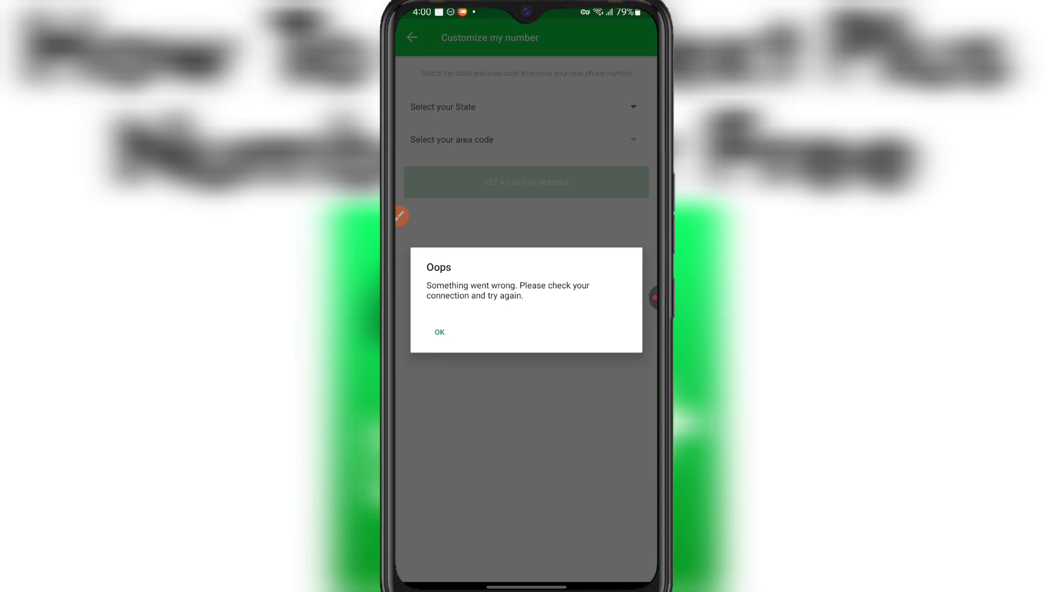
# Step: Dismiss the error and try Wyoming as the state, which has no numbers available
pyautogui.click(439, 332)
pyautogui.click(521, 106)
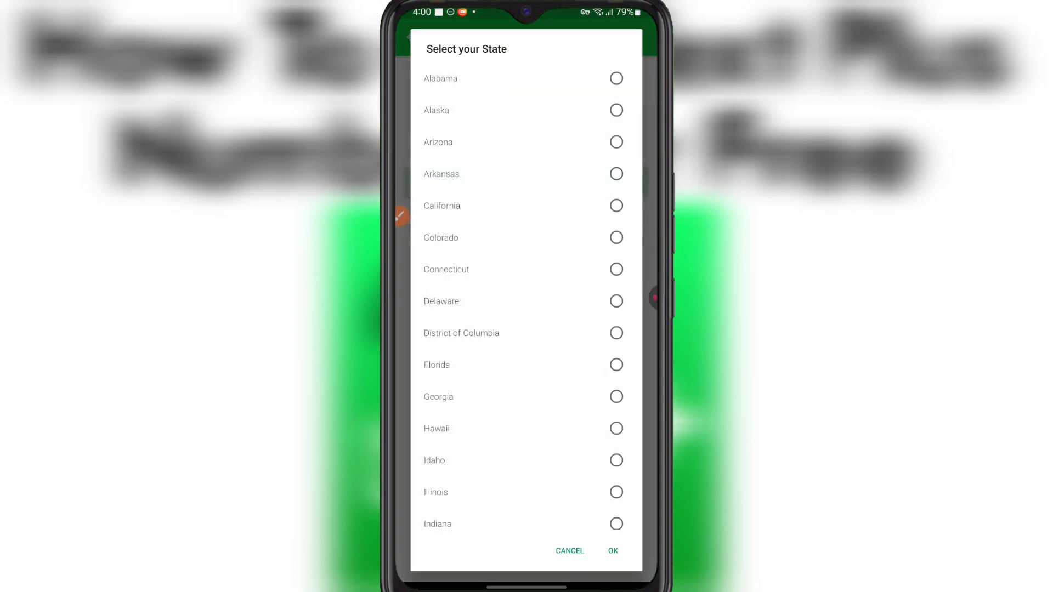
pyautogui.scroll(-15, 526, 291)
pyautogui.click(441, 514)
pyautogui.click(613, 550)
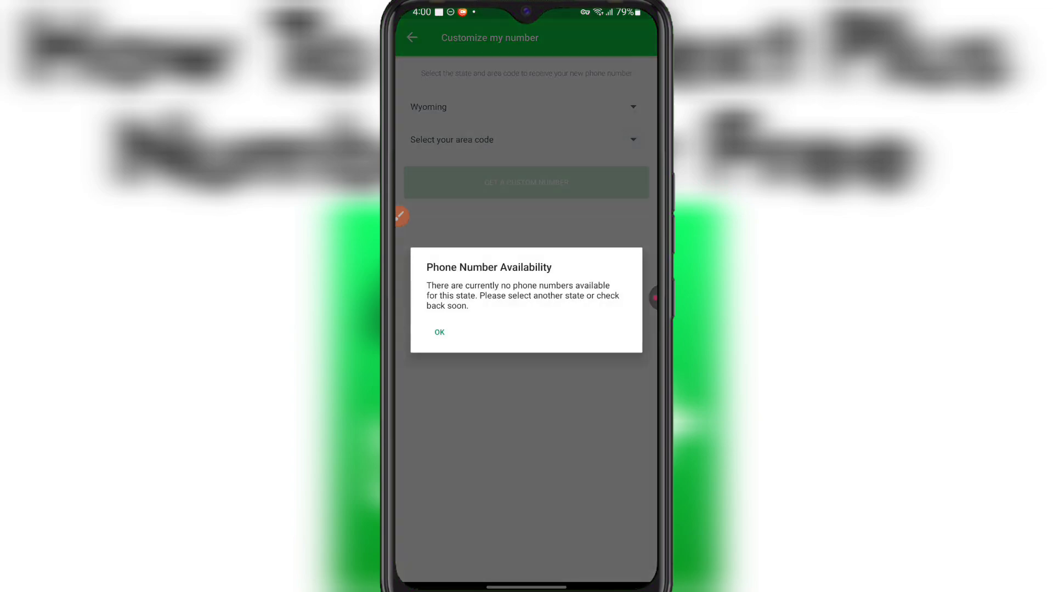
pyautogui.click(439, 332)
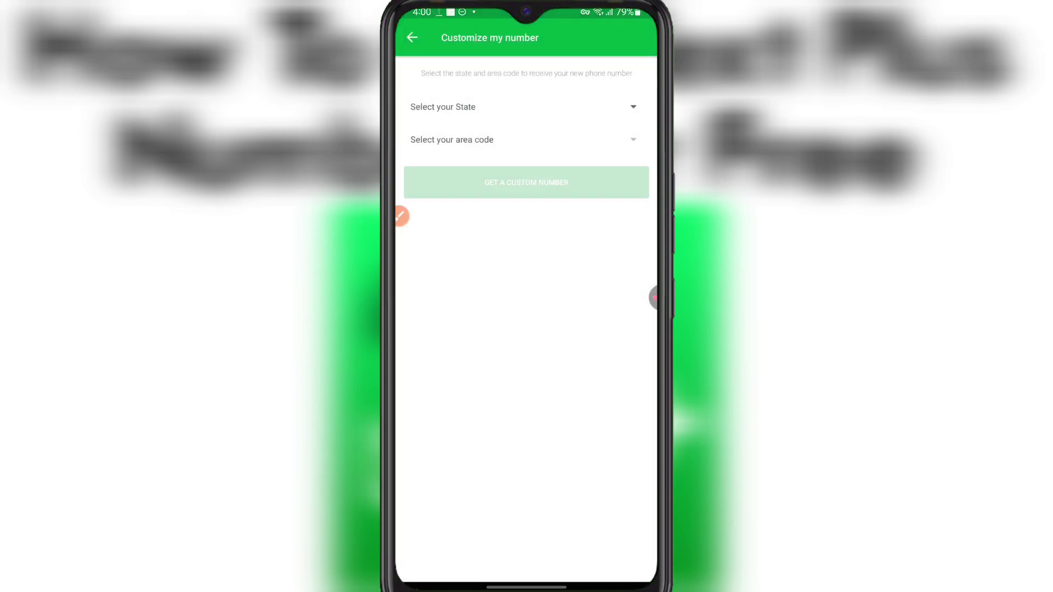
pyautogui.click(523, 106)
pyautogui.scroll(-10, 526, 302)
pyautogui.click(617, 513)
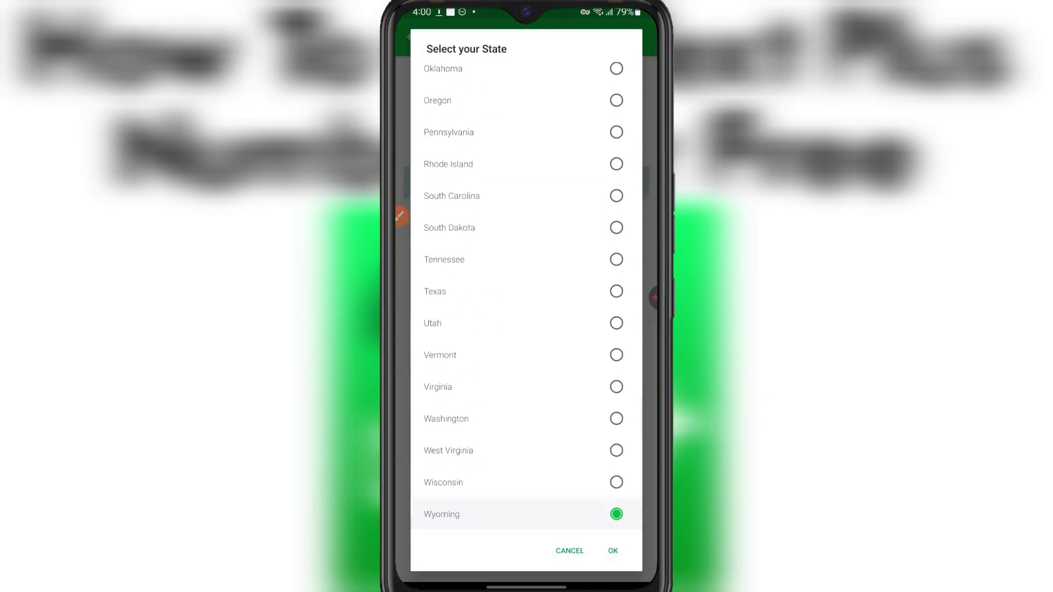
pyautogui.click(612, 550)
pyautogui.click(632, 139)
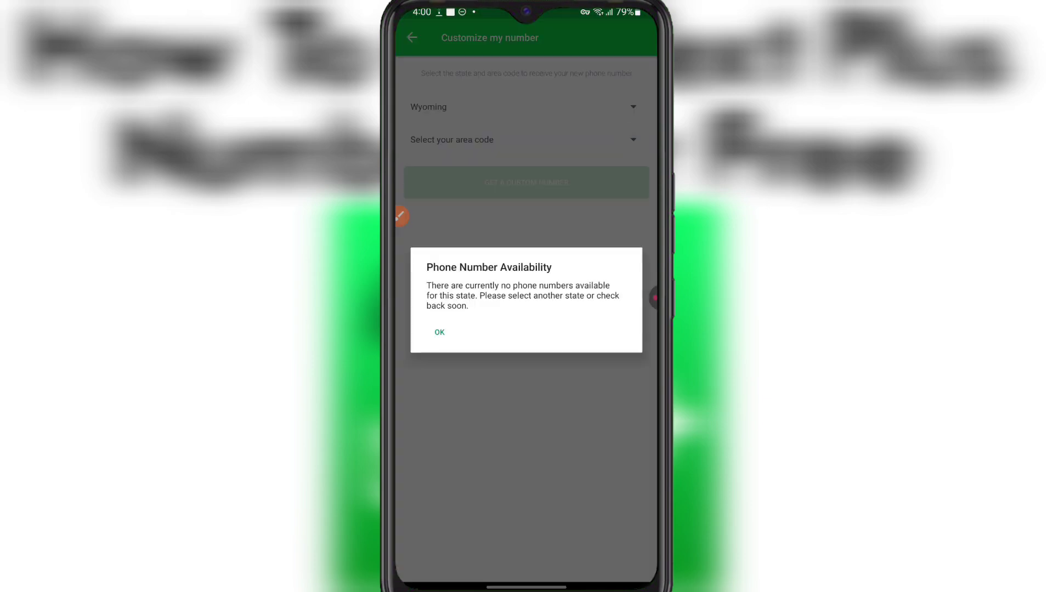
# Step: Choose Wisconsin with area code 262 and request a custom number
pyautogui.click(439, 332)
pyautogui.click(524, 106)
pyautogui.scroll(-10, 526, 301)
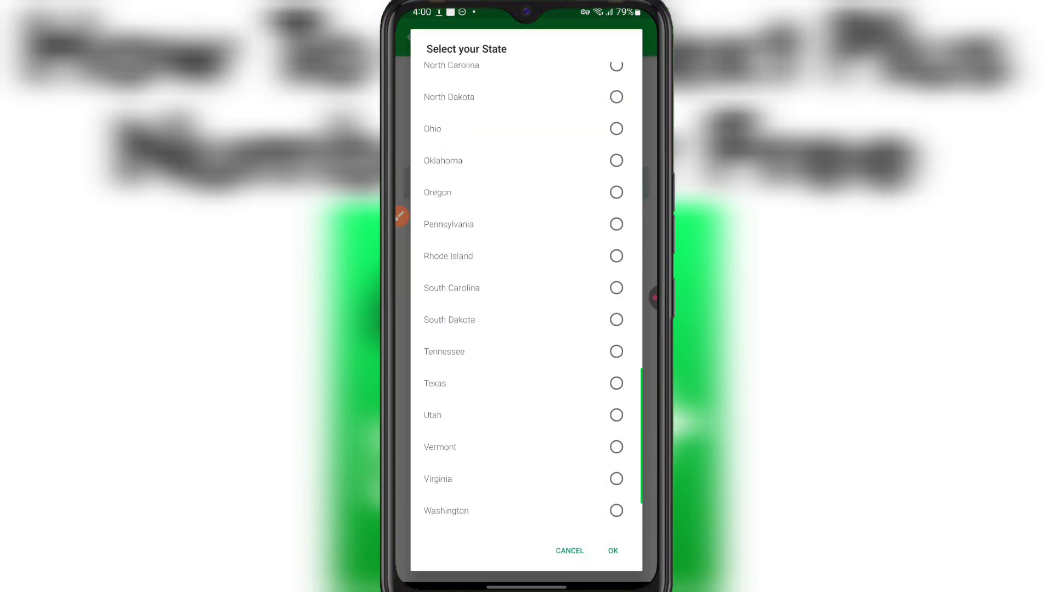
pyautogui.click(617, 482)
pyautogui.click(612, 550)
pyautogui.click(633, 139)
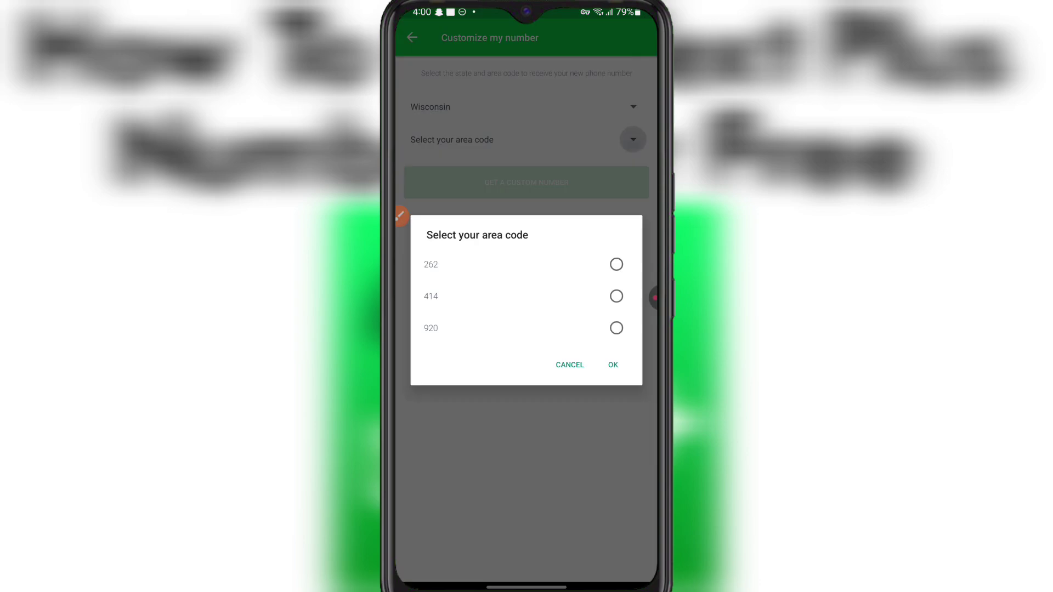
pyautogui.click(616, 265)
pyautogui.click(613, 365)
pyautogui.click(526, 182)
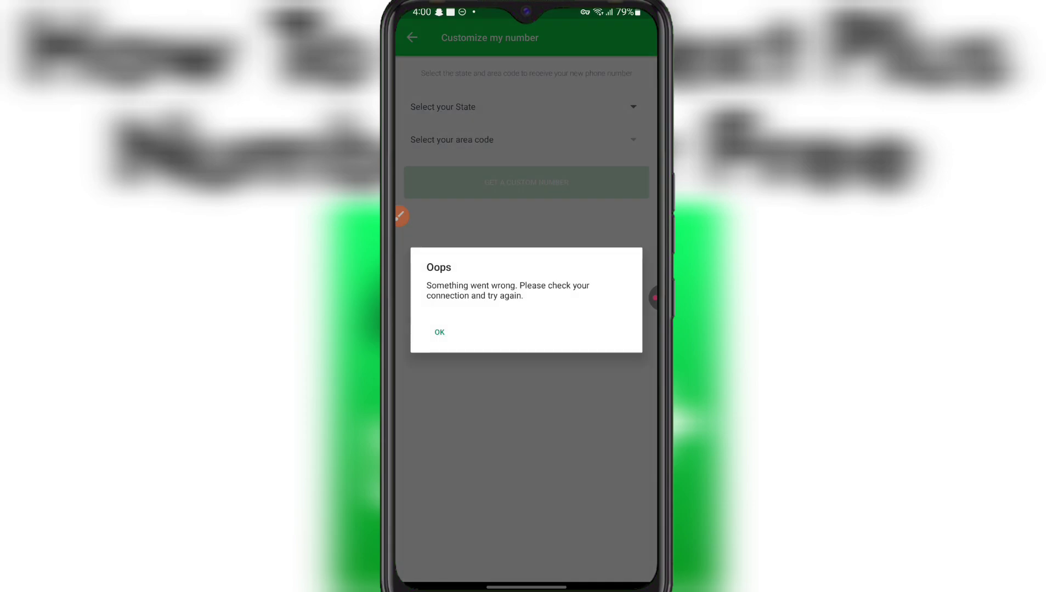
# Step: Dismiss the connection error and try North Dakota as the state
pyautogui.press('Escape')
pyautogui.click(524, 106)
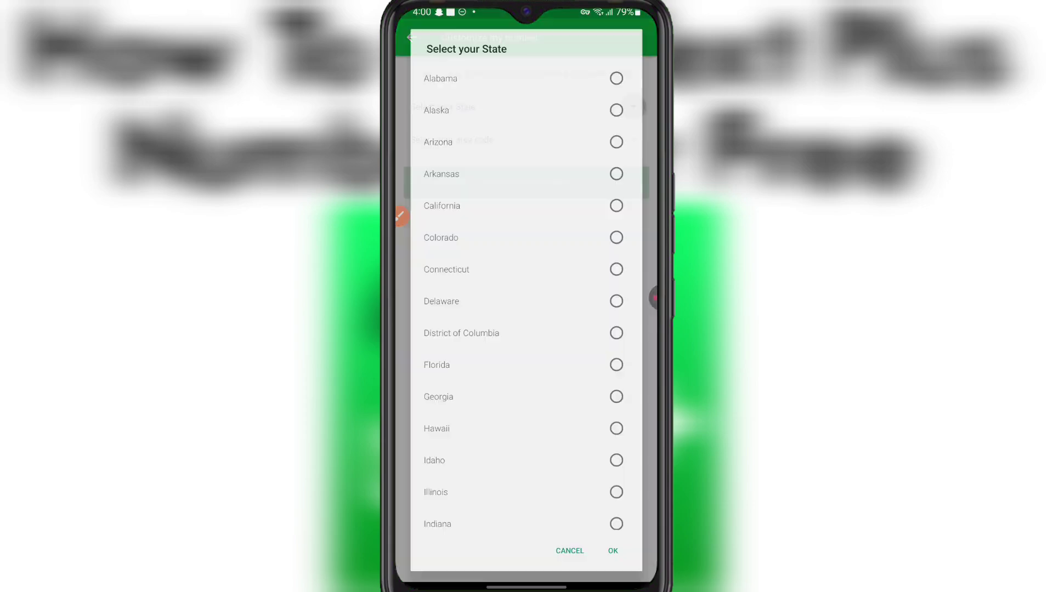
pyautogui.scroll(-10, 526, 296)
pyautogui.click(449, 455)
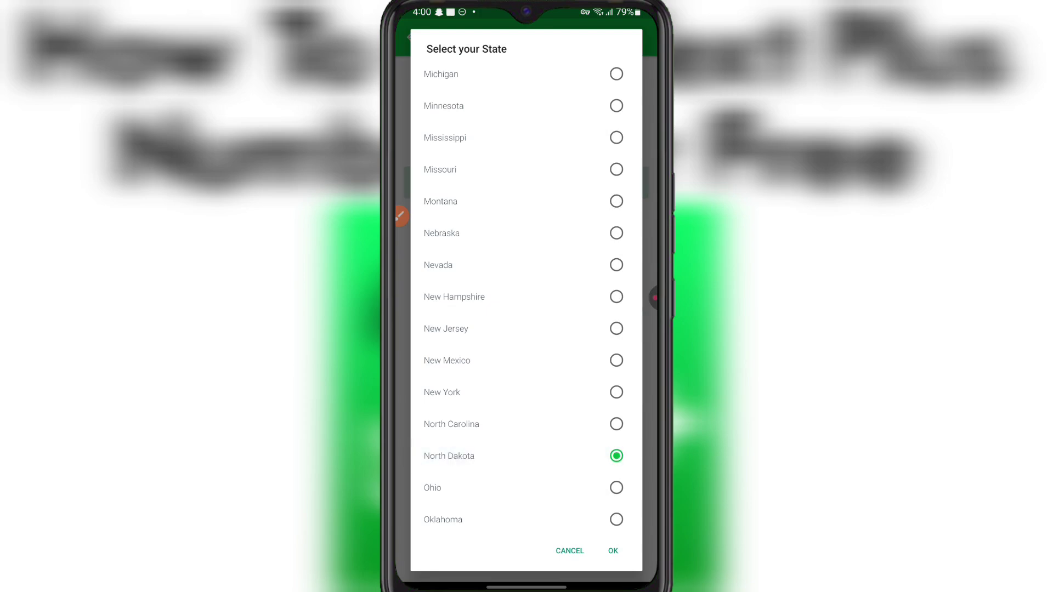
pyautogui.click(612, 550)
# Step: Choose Illinois with area code 872 and request a custom number
pyautogui.click(439, 332)
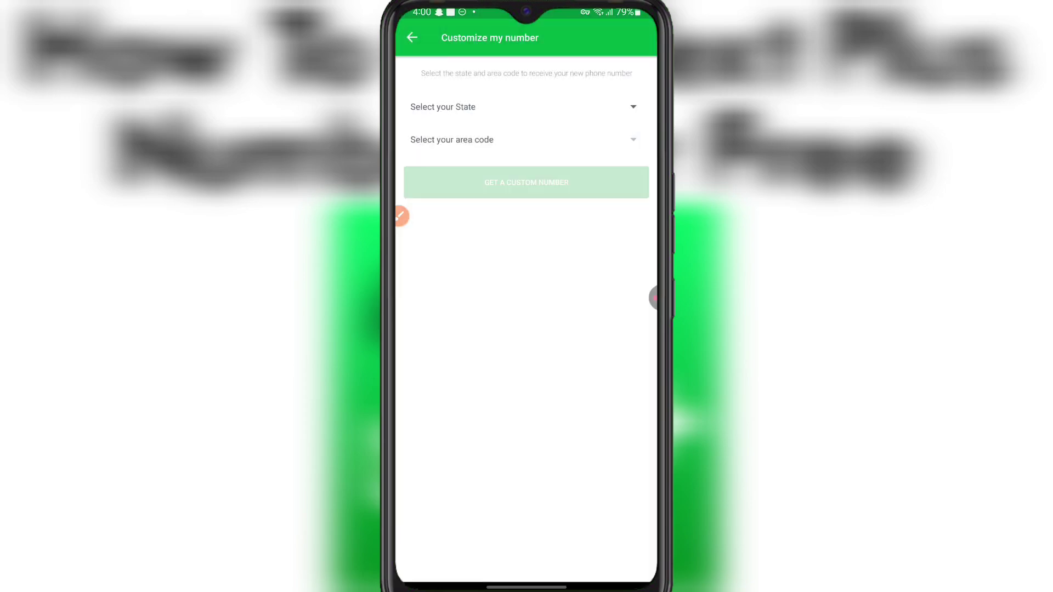
pyautogui.click(524, 106)
pyautogui.scroll(-3, 526, 296)
pyautogui.click(525, 376)
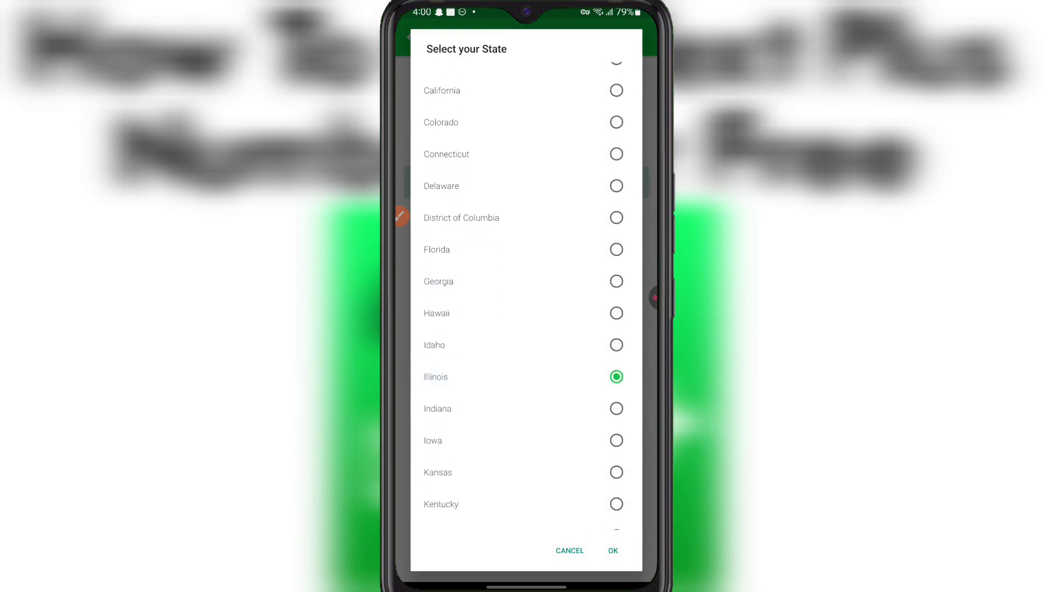
pyautogui.click(612, 551)
pyautogui.click(523, 141)
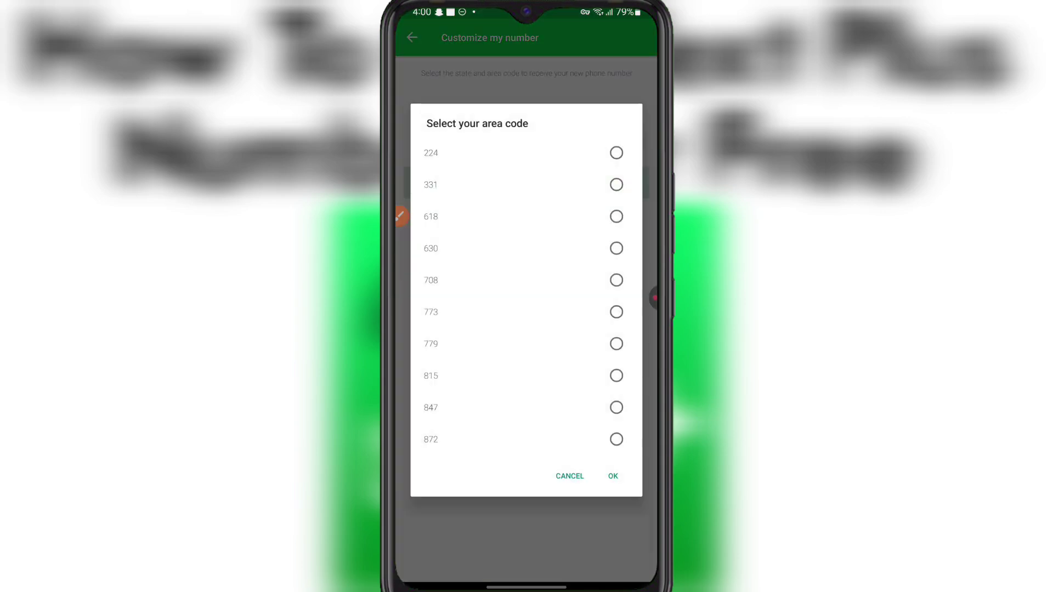
pyautogui.click(616, 439)
pyautogui.click(612, 476)
pyautogui.click(526, 182)
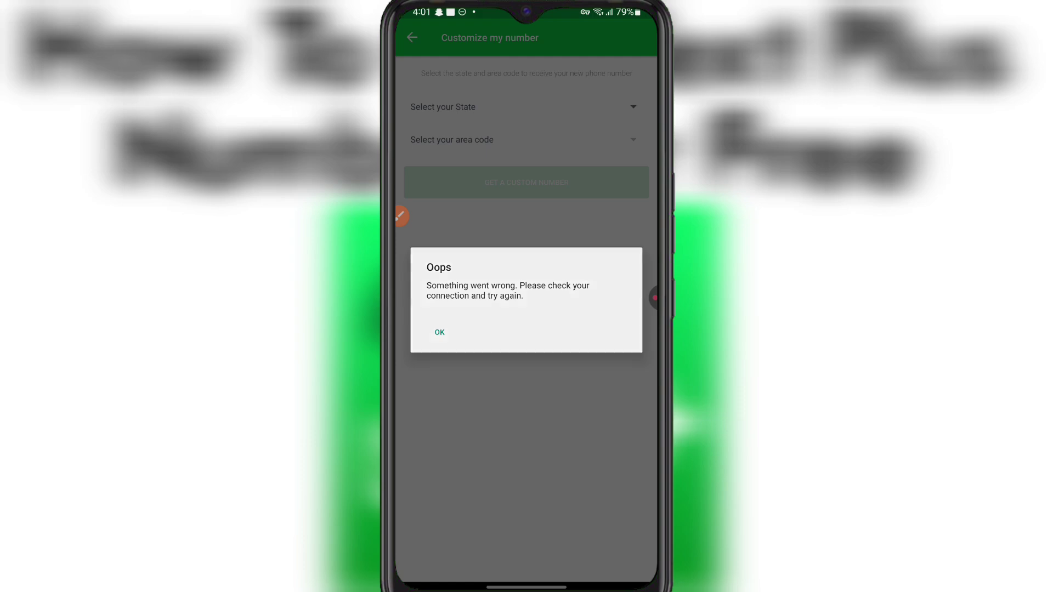
# Step: Dismiss the Oops connection error left by the failed Illinois 872 request
pyautogui.click(440, 332)
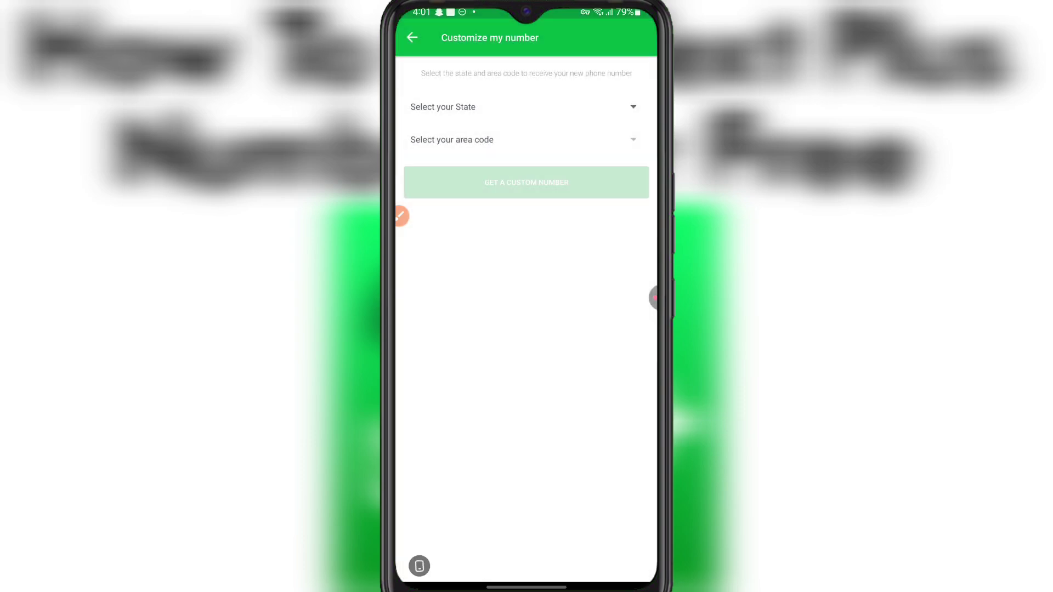